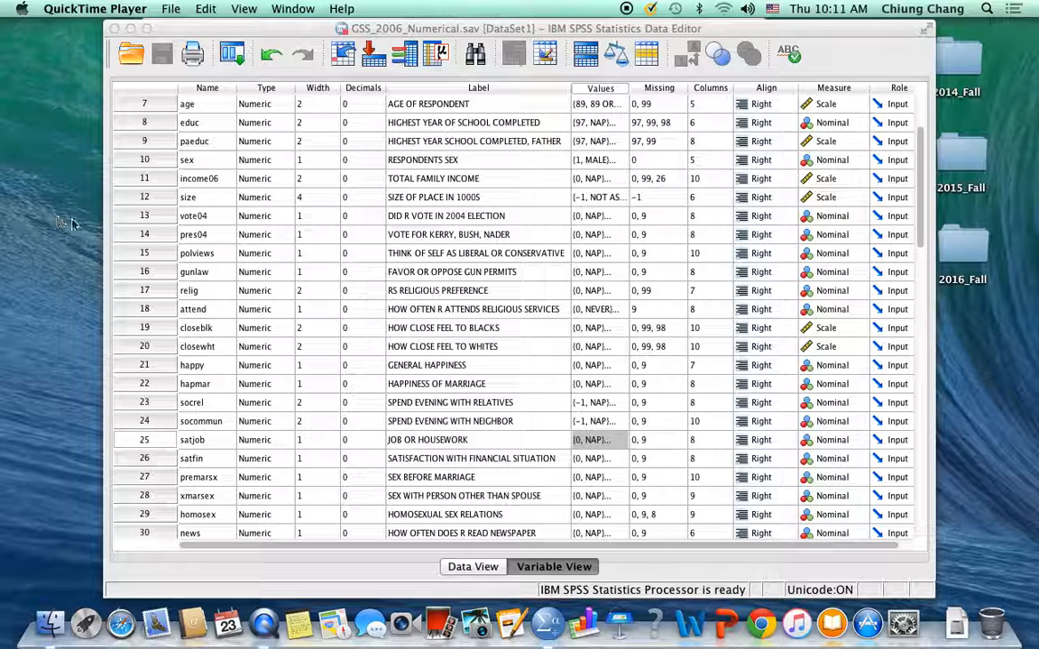
# Step: Start defining a Simple Scatter plot for the GSS_2006_Numerical.sav dataset with the legacy Scatter/Dot command
pyautogui.click(152, 29)
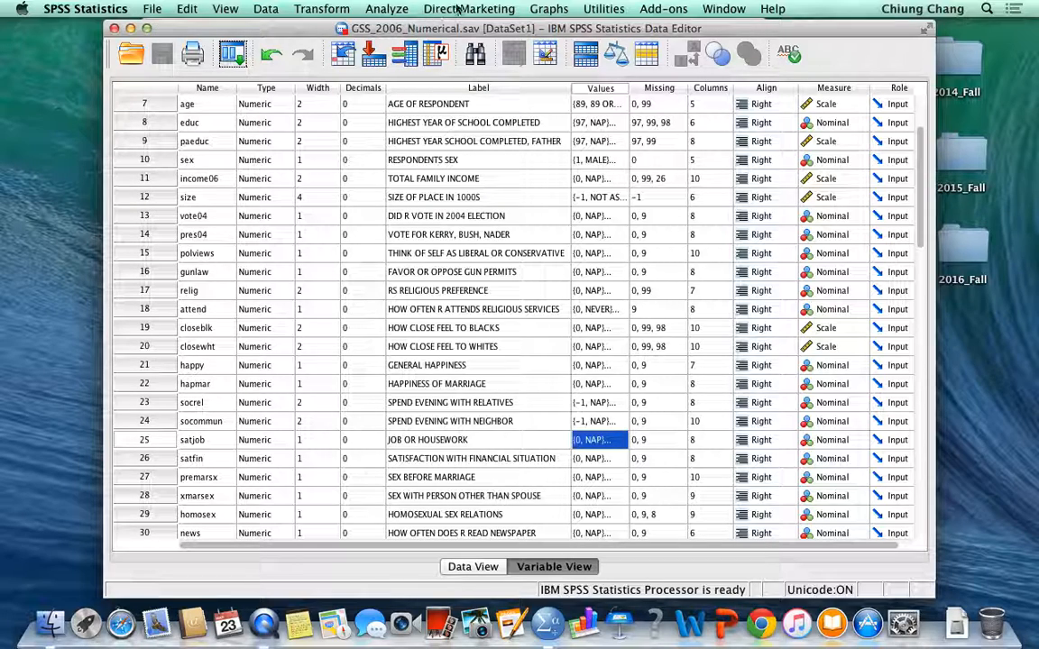
pyautogui.click(545, 10)
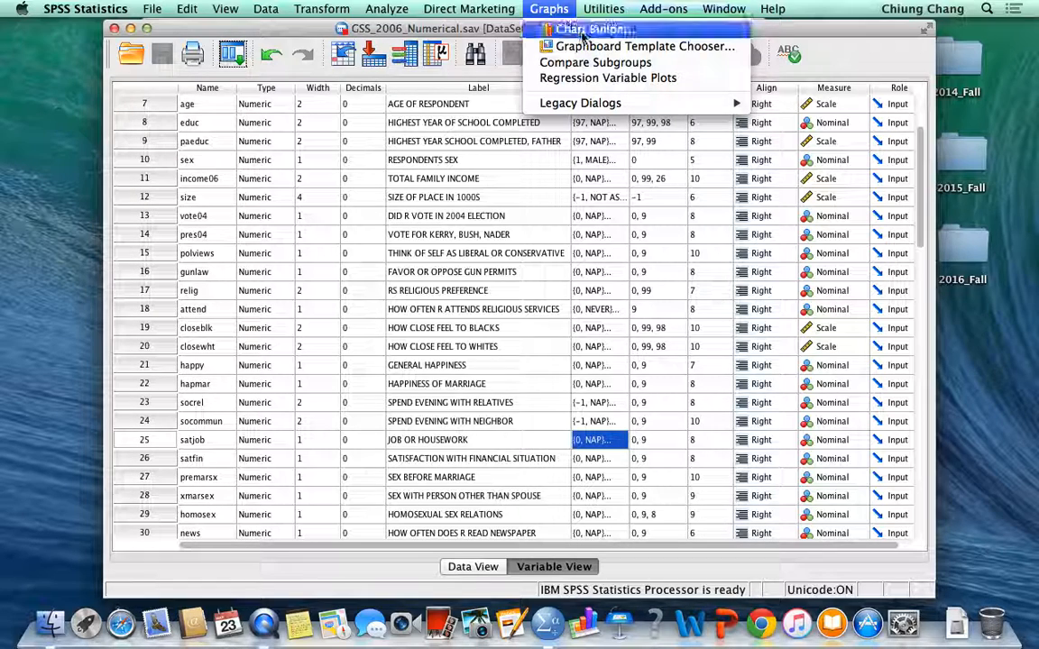
pyautogui.moveTo(590, 107)
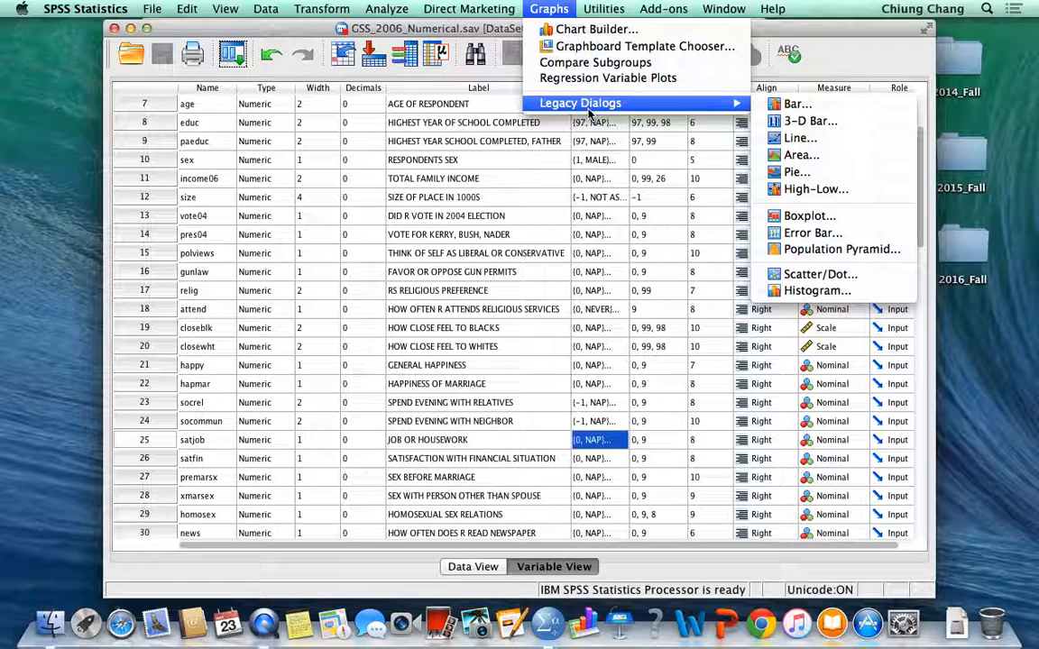
pyautogui.moveTo(744, 102)
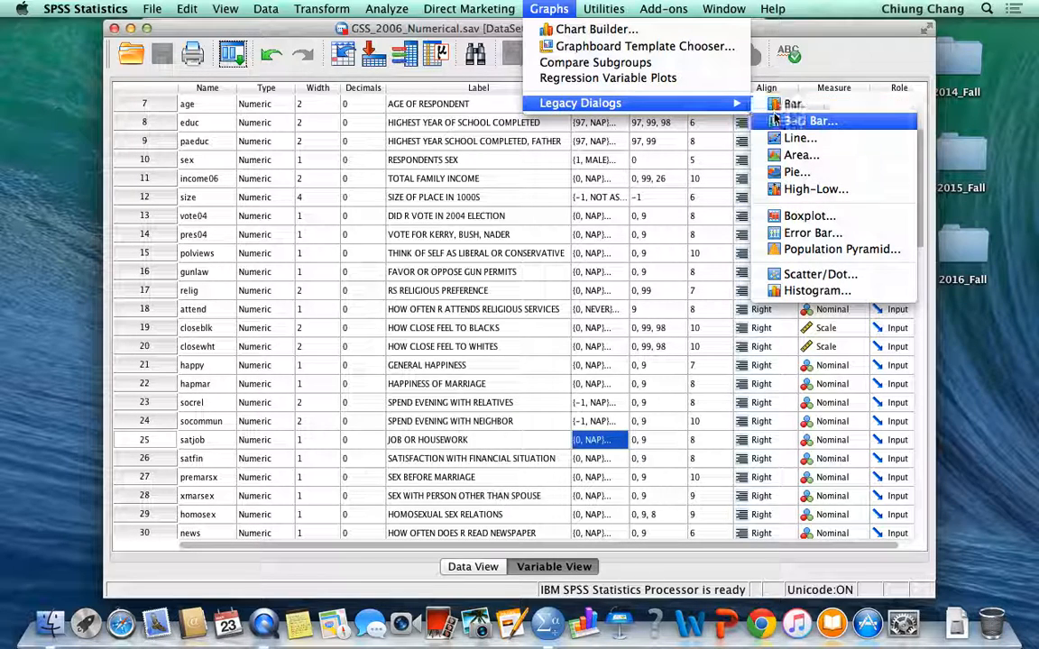
pyautogui.click(801, 278)
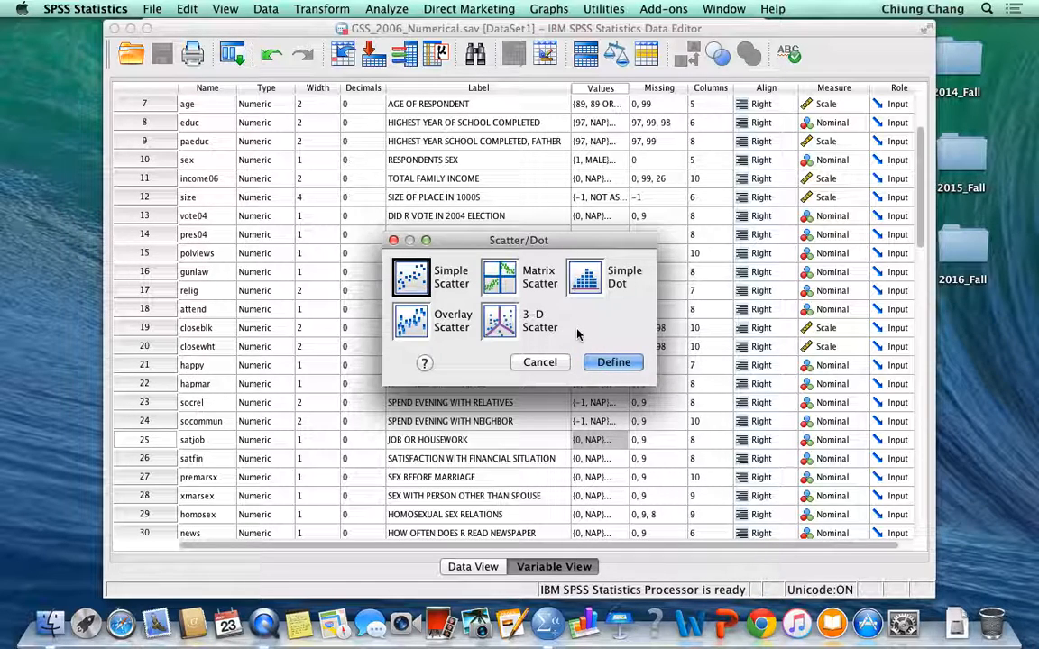
pyautogui.click(610, 361)
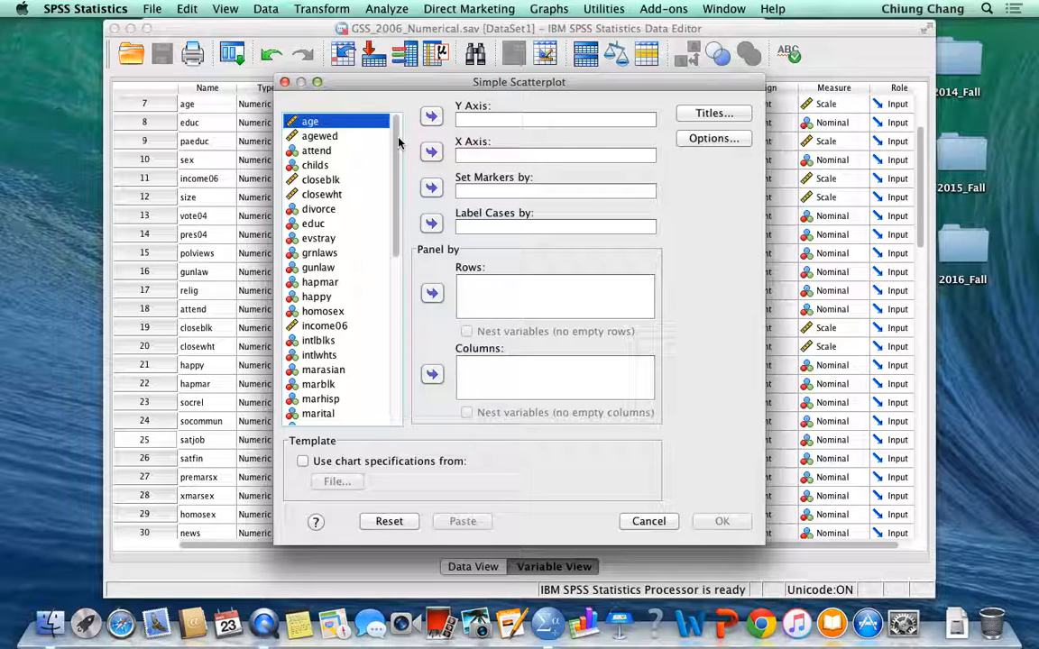
# Step: Assign the variable tvhours to the scatterplot's Y axis and educ to its X axis
pyautogui.click(330, 326)
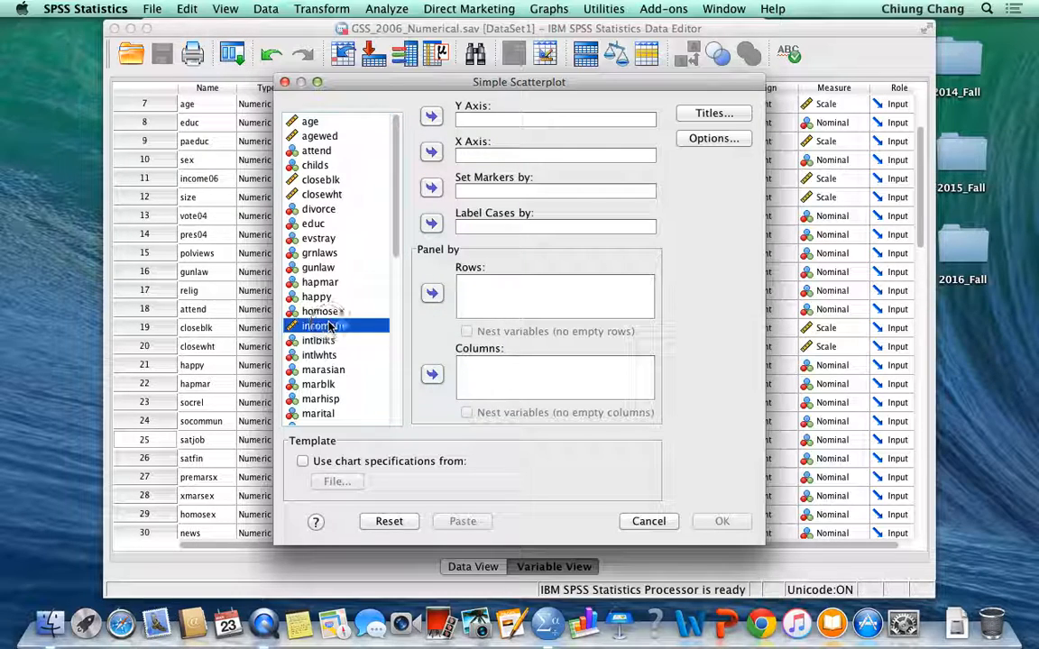
pyautogui.press('t')
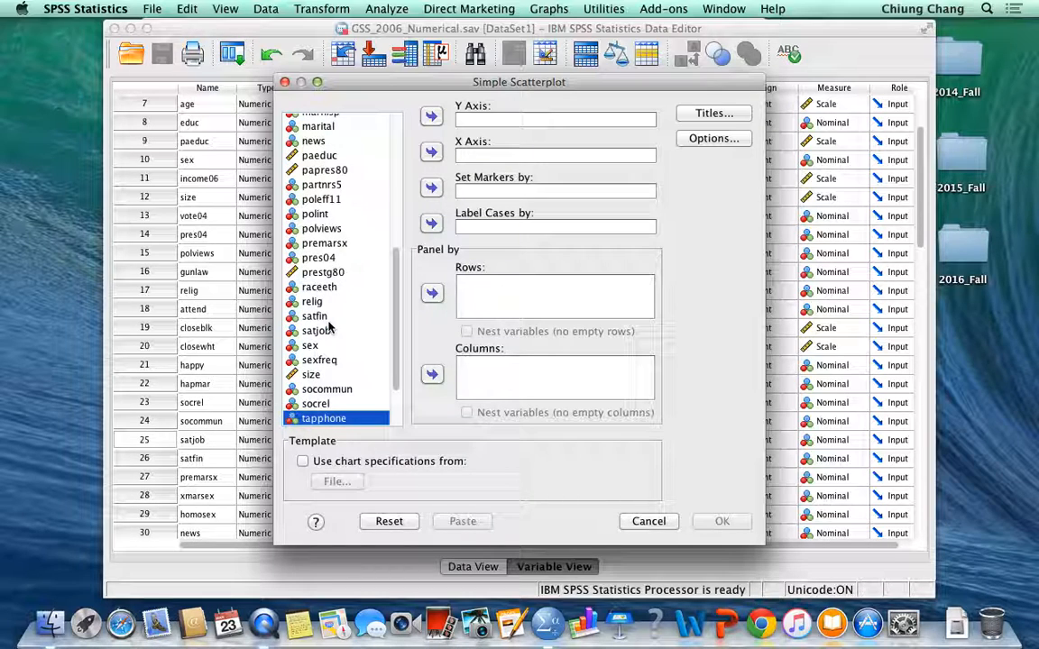
pyautogui.scroll(-3, 338, 379)
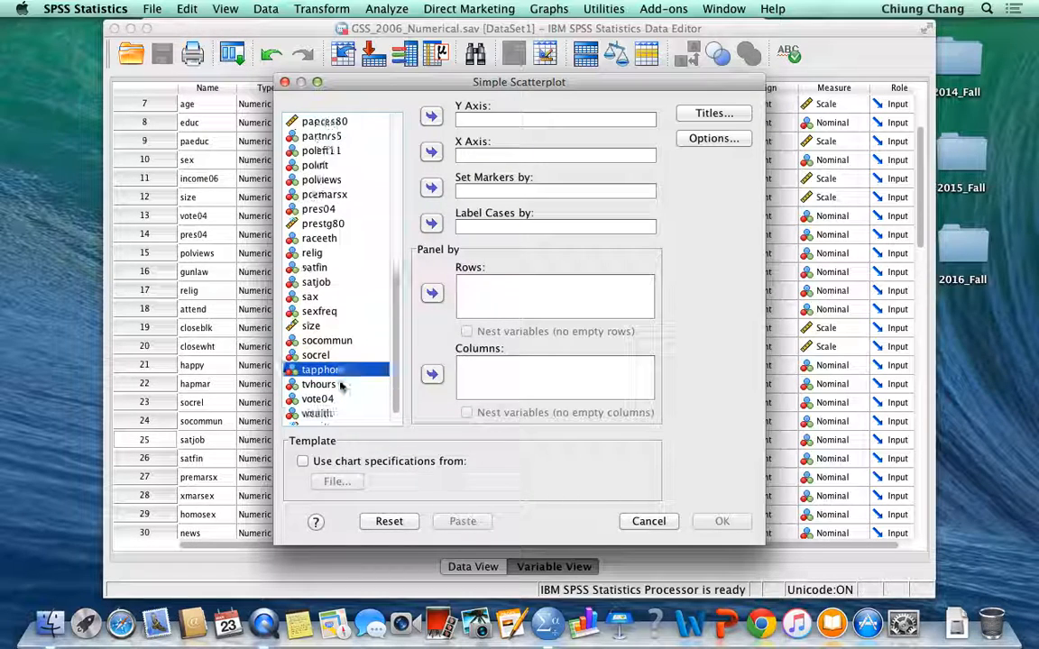
pyautogui.click(323, 371)
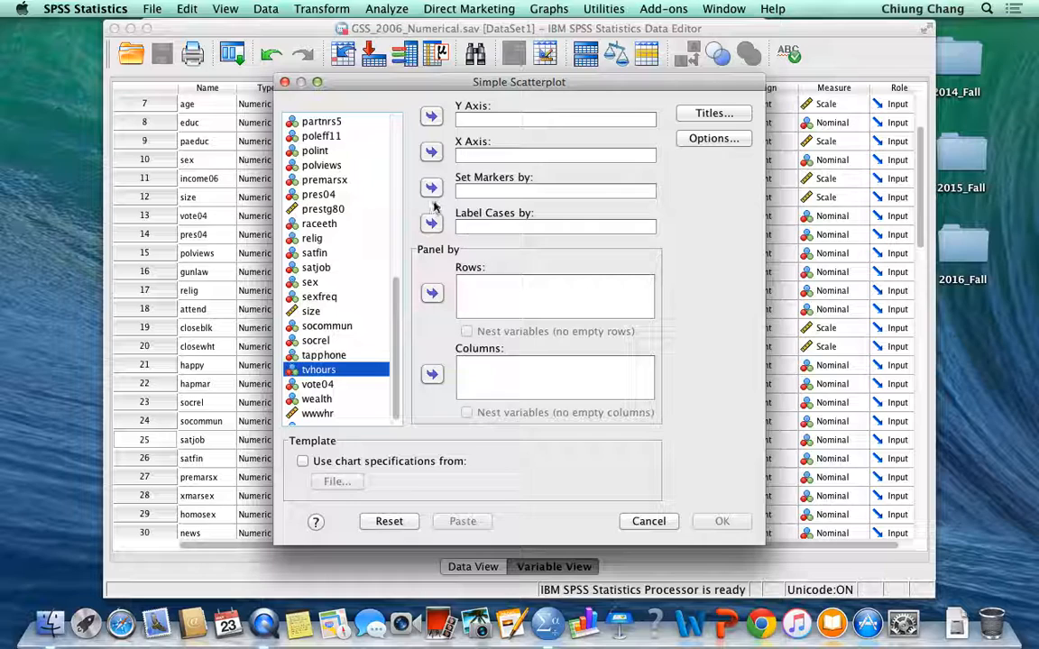
pyautogui.click(431, 116)
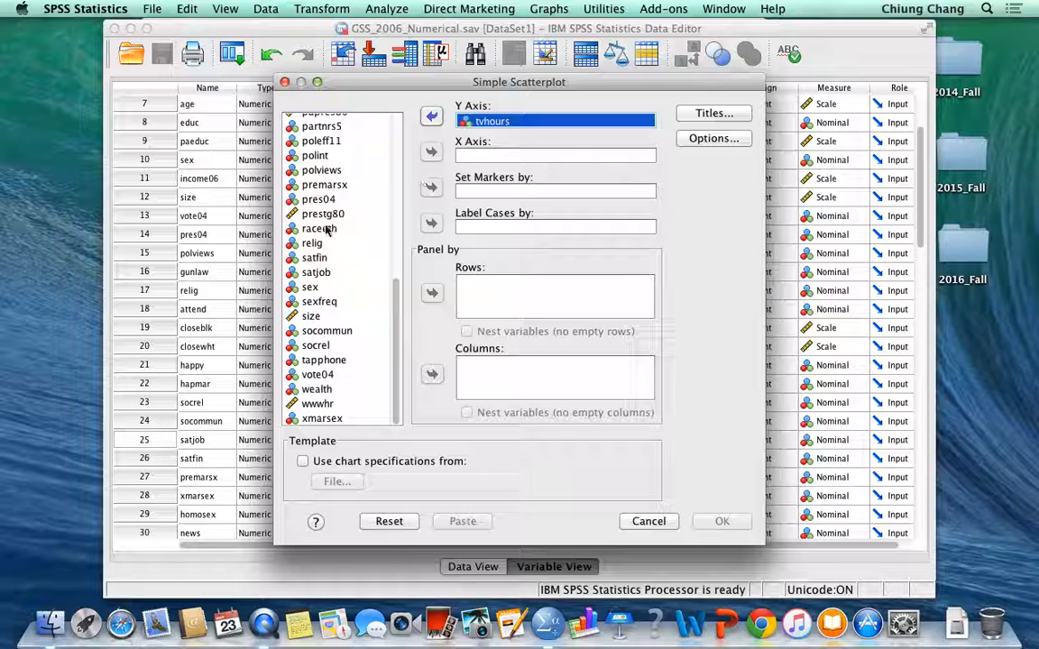
pyautogui.click(307, 360)
pyautogui.press('e')
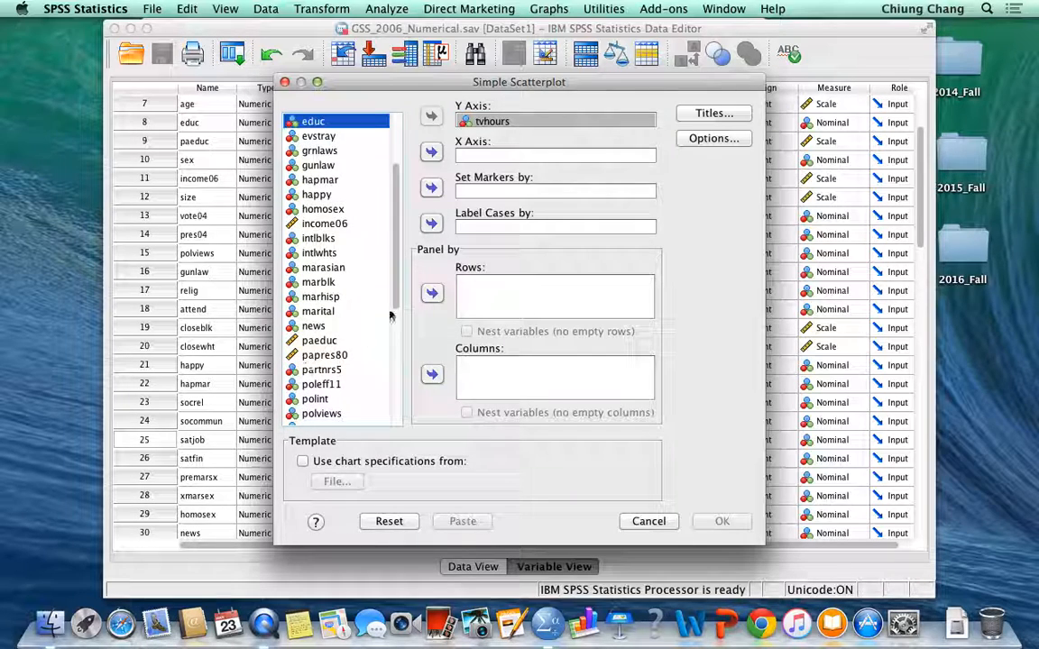
pyautogui.click(431, 151)
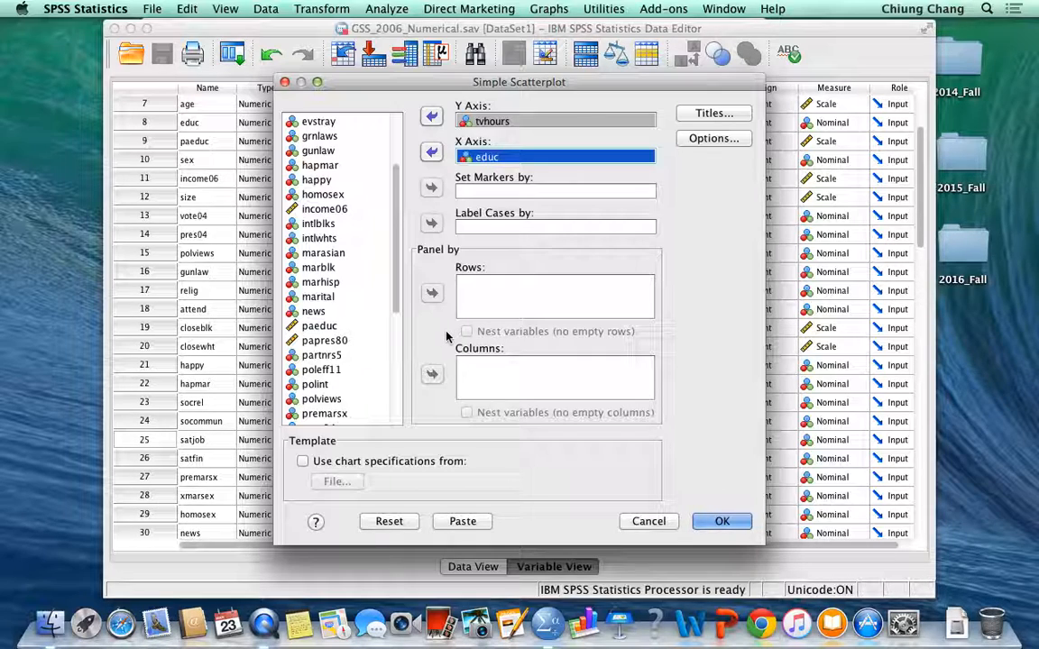
# Step: Enter "Scattorplots for EDUC and TVHOURS, GSS 2006" as the first title line and generate the scatterplot
pyautogui.click(717, 111)
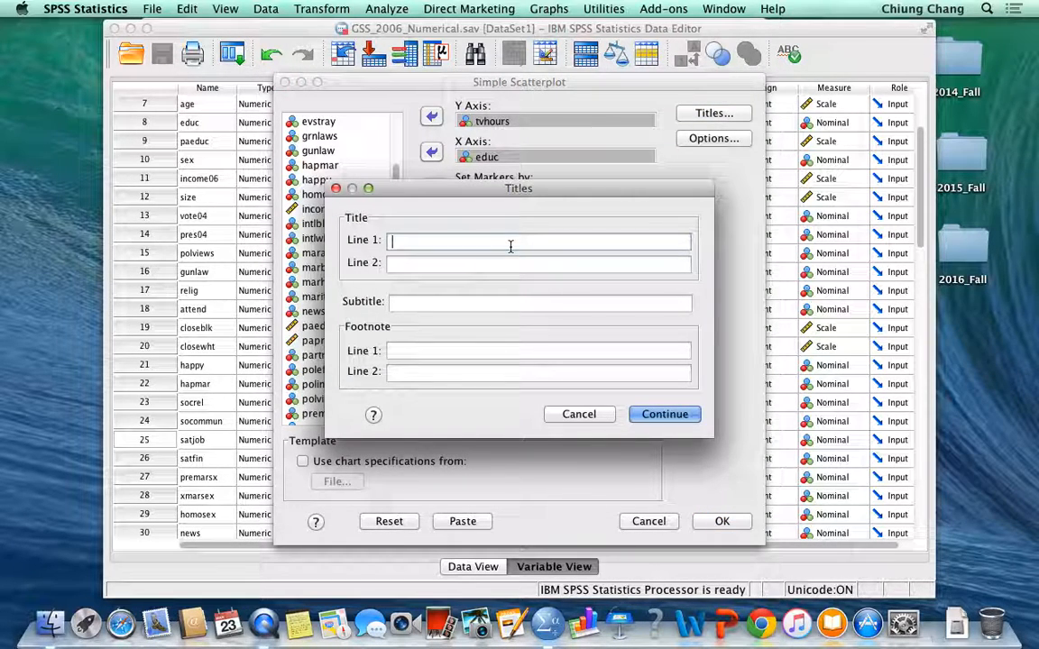
pyautogui.write('Scatterplots for,')
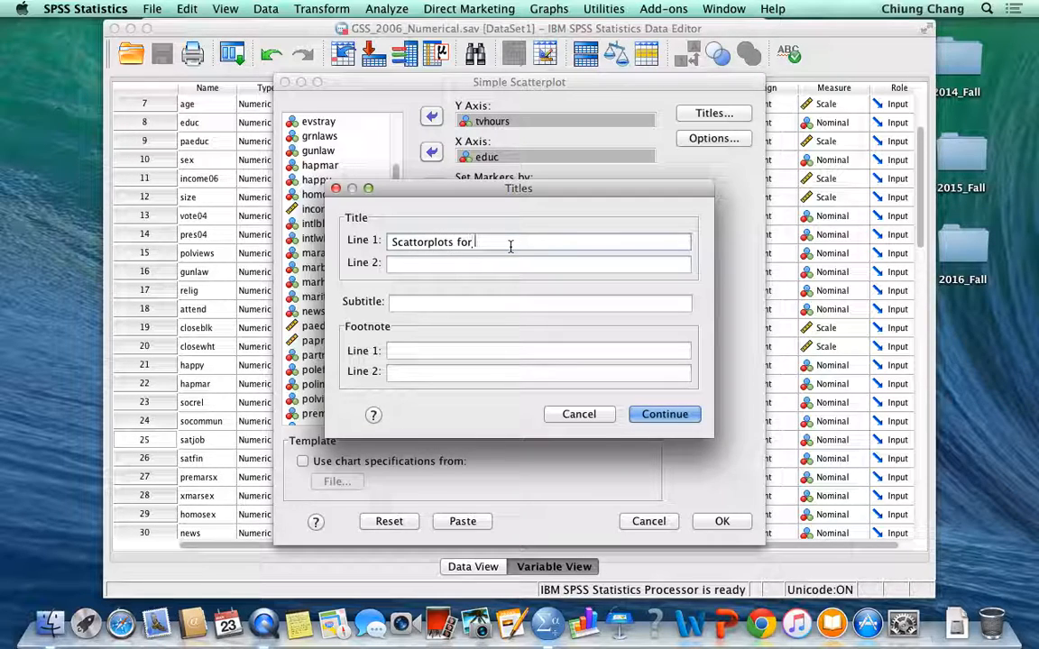
pyautogui.write('EDUC and TVHOURS')
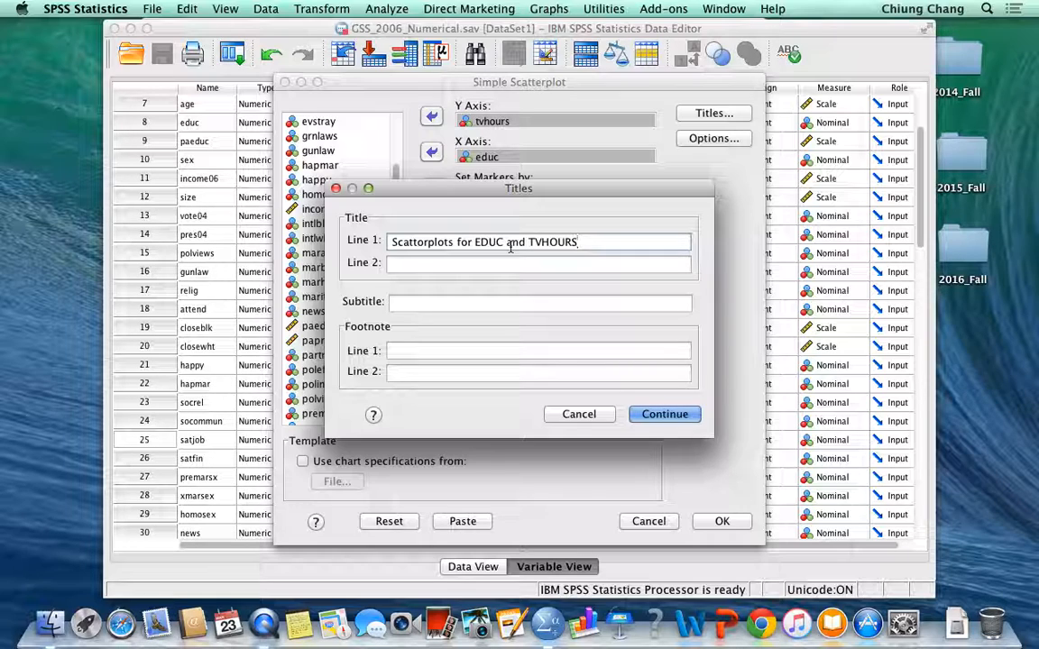
pyautogui.write(', GSS 2006')
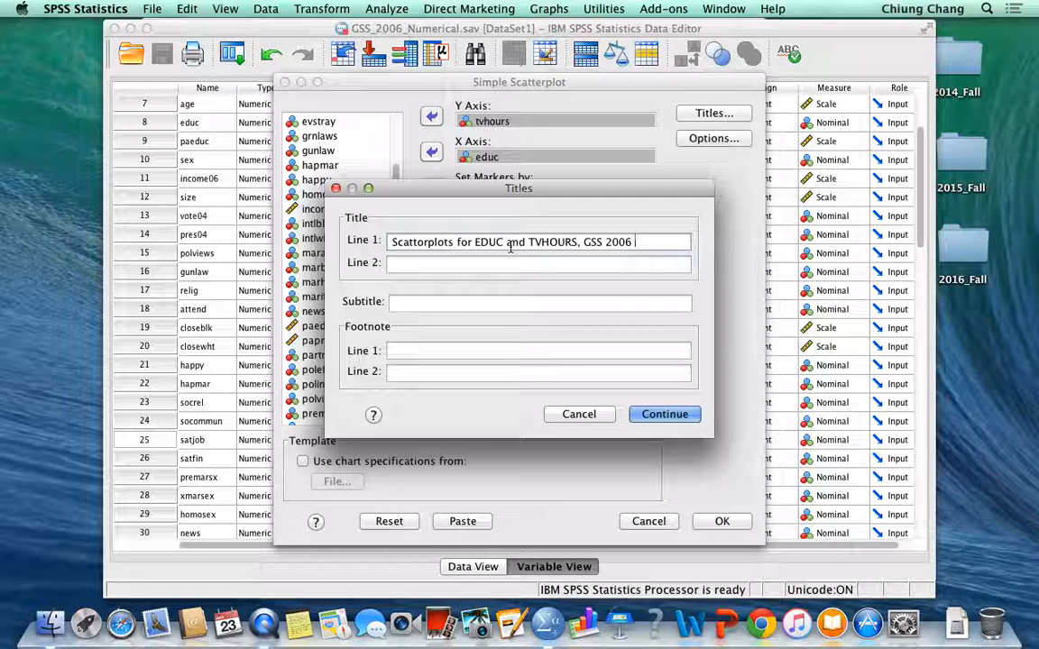
pyautogui.click(664, 414)
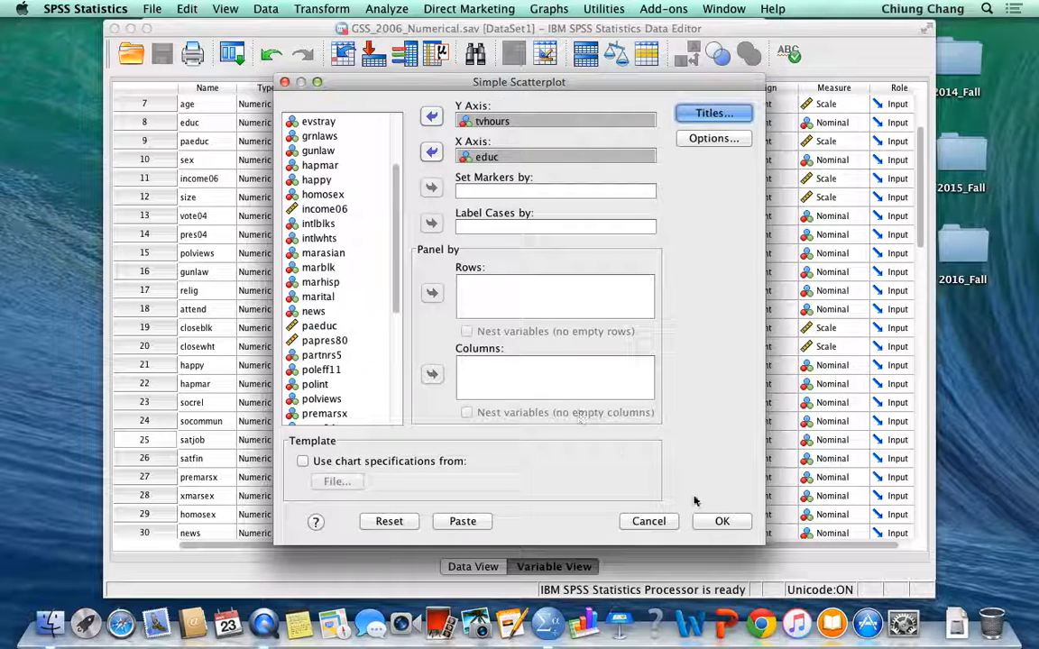
pyautogui.click(721, 522)
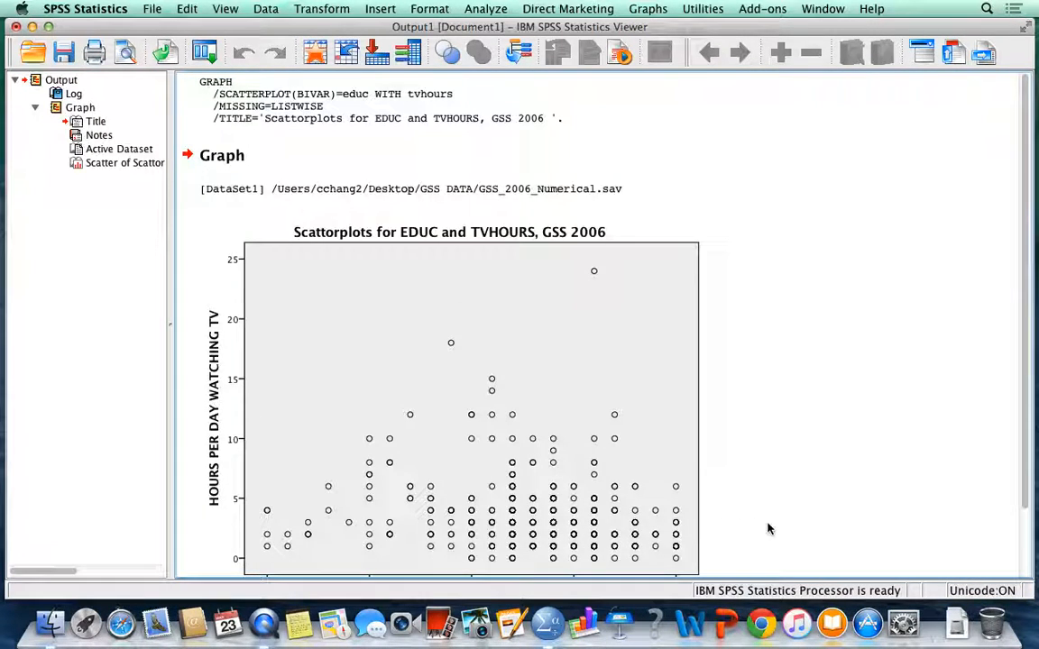
# Step: Open the EDUC and TVHOURS scatterplot in the Chart Editor and widen the editor window
pyautogui.scroll(-3, 772, 522)
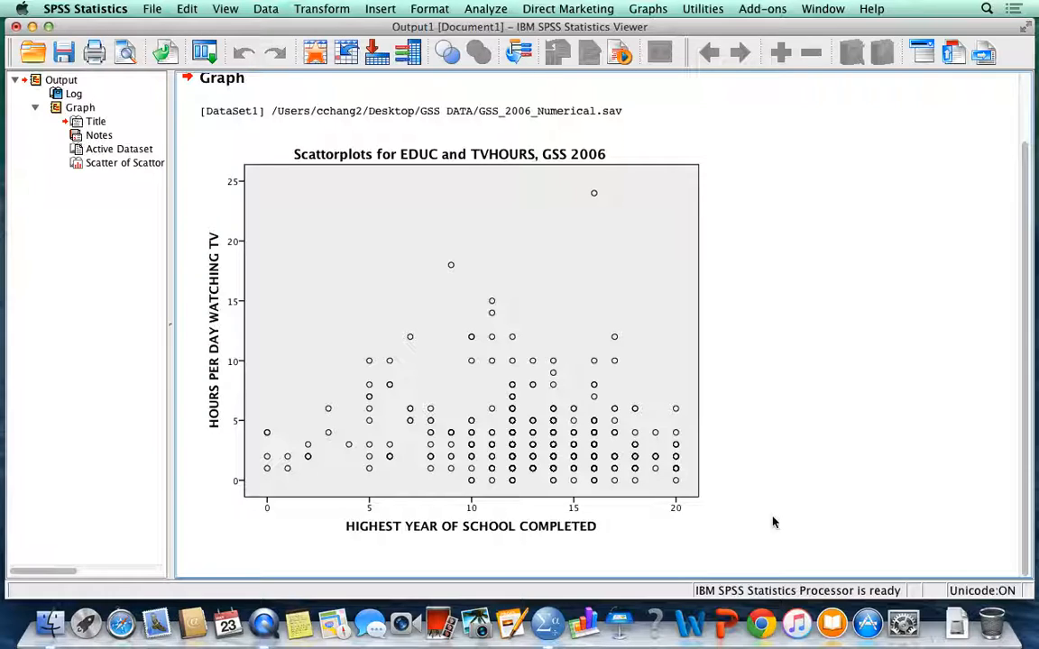
pyautogui.click(496, 494)
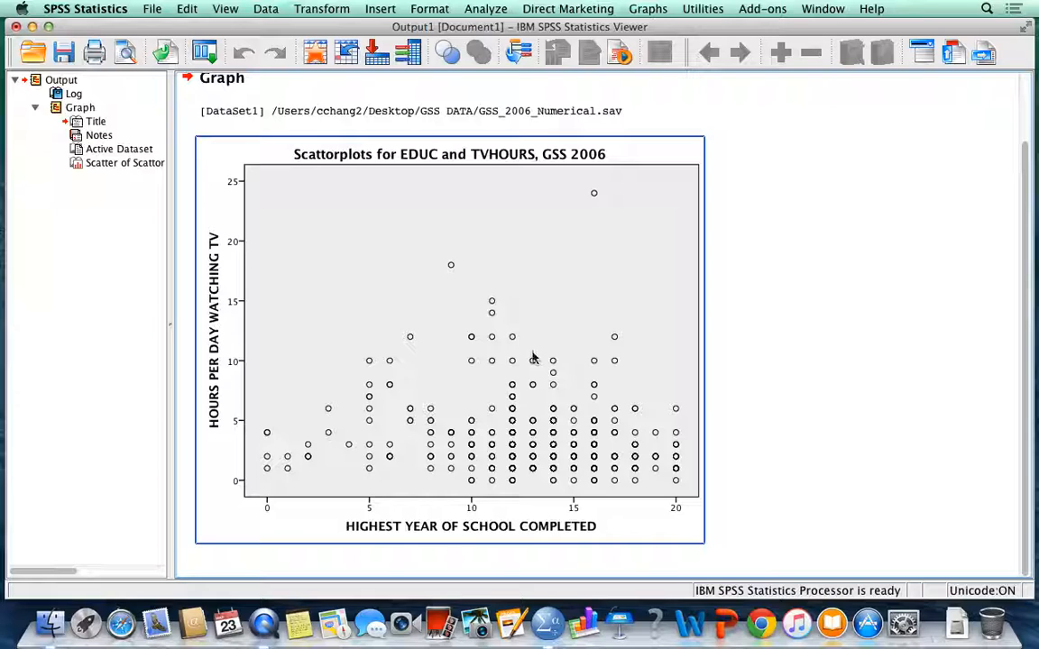
pyautogui.click(491, 336)
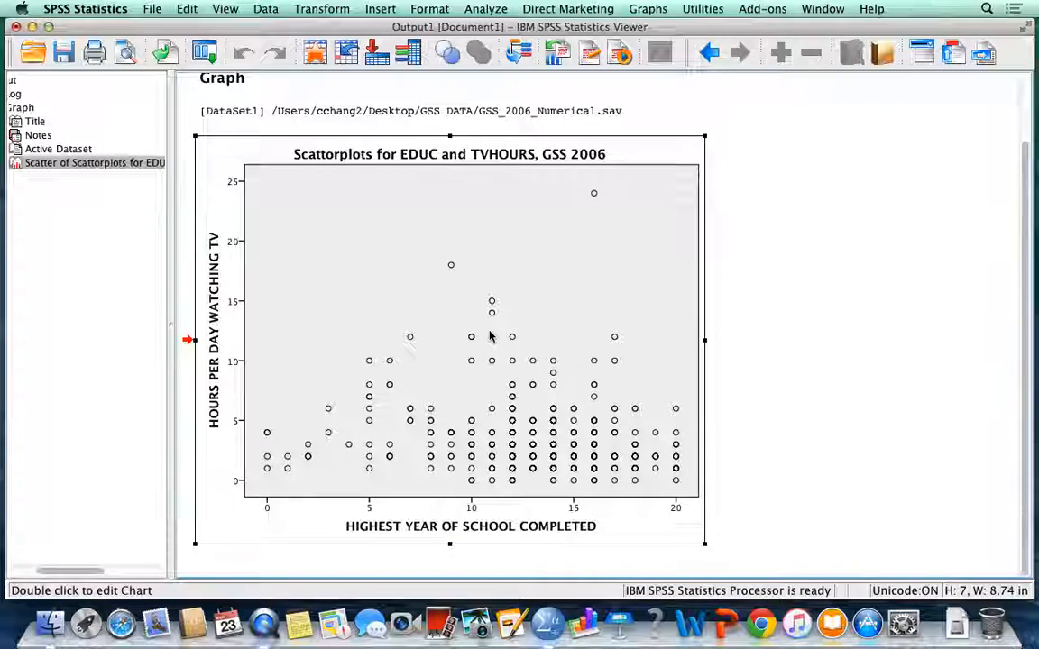
pyautogui.doubleClick(491, 336)
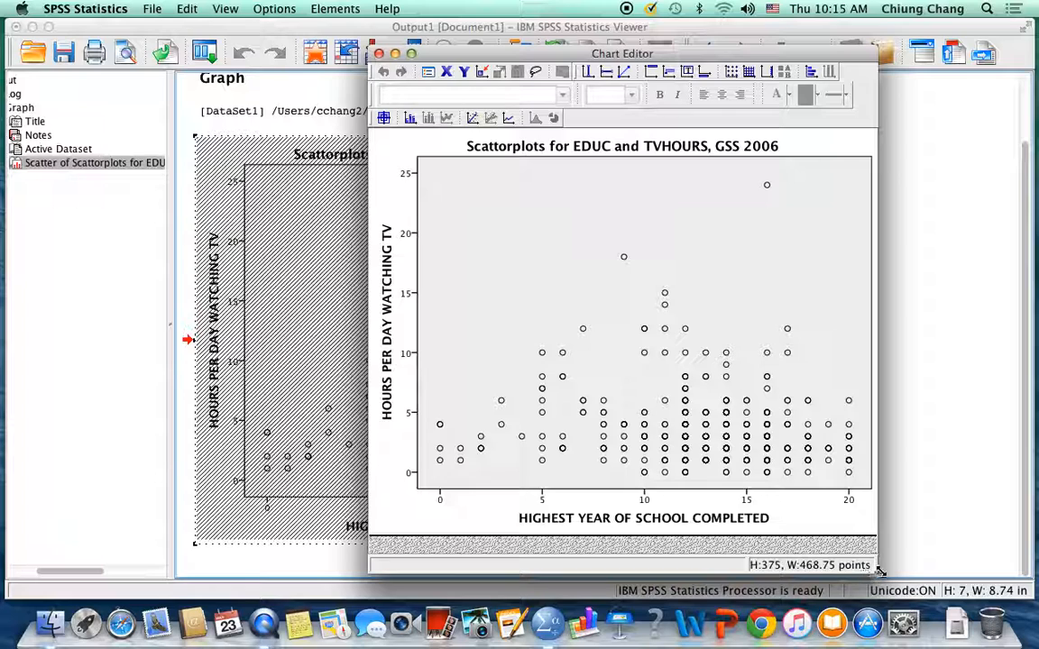
pyautogui.moveTo(872, 572); pyautogui.dragTo(962, 571)
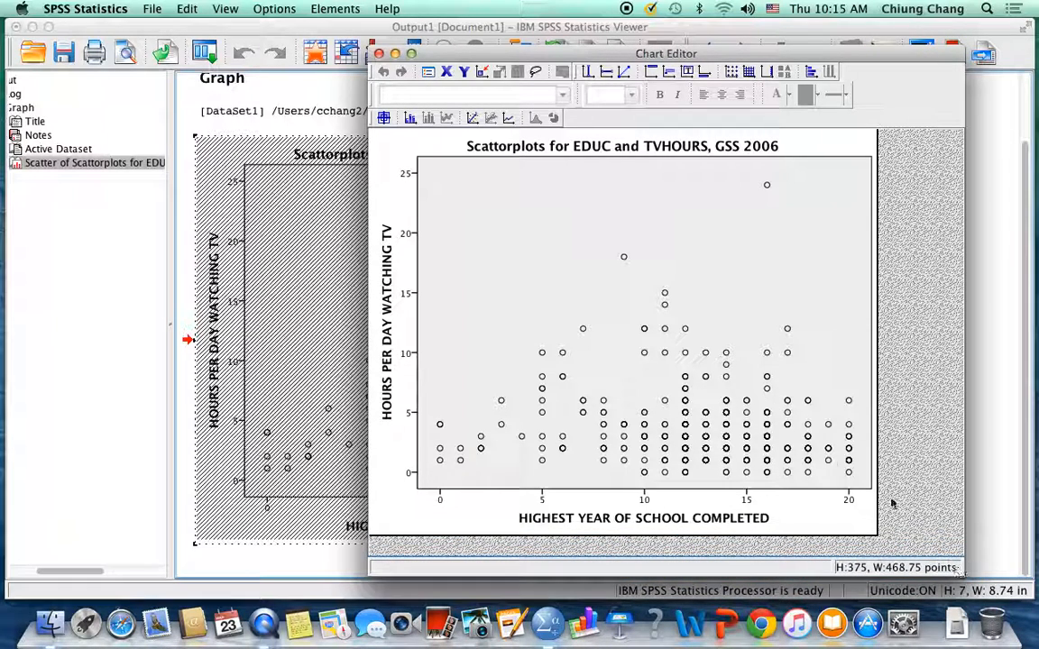
# Step: Add a linear fit line at total to the scatterplot, with Mean confidence intervals at 95%
pyautogui.click(478, 225)
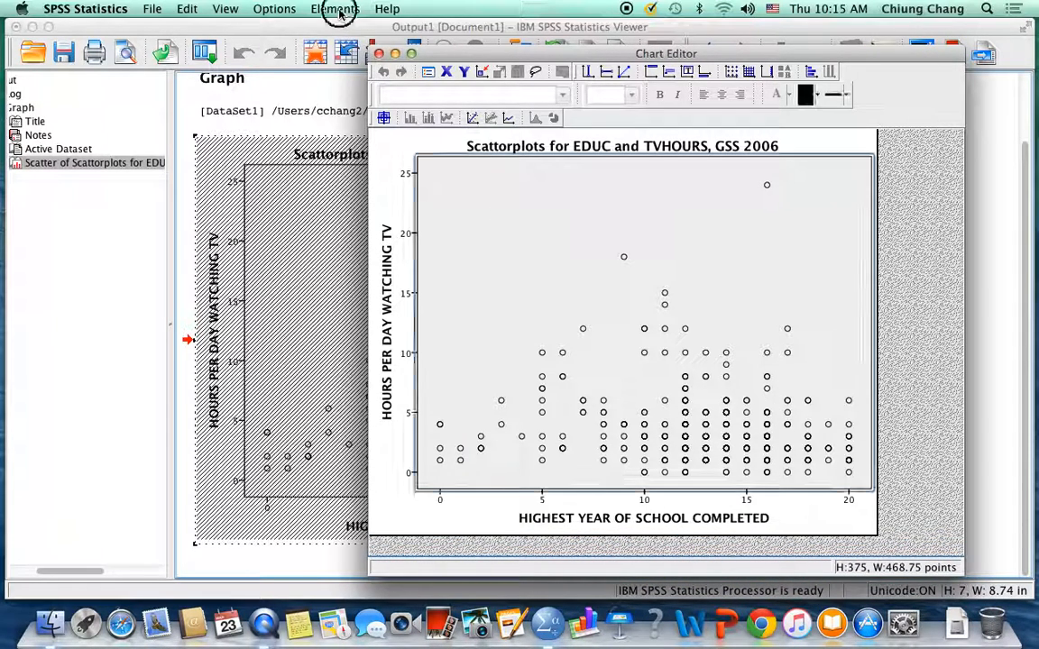
pyautogui.click(339, 11)
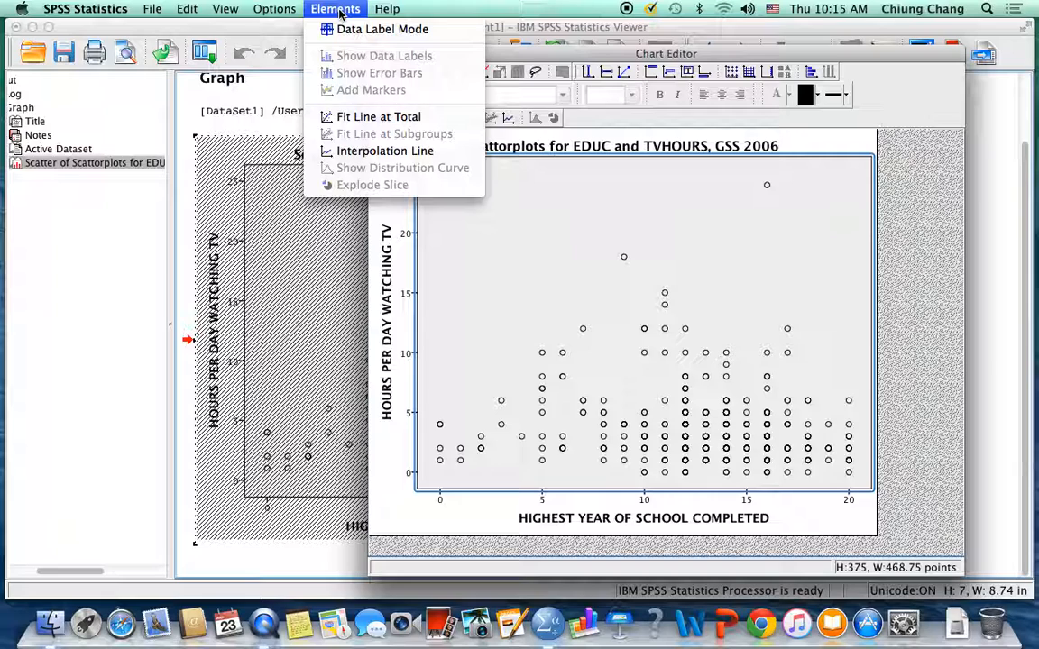
pyautogui.click(361, 117)
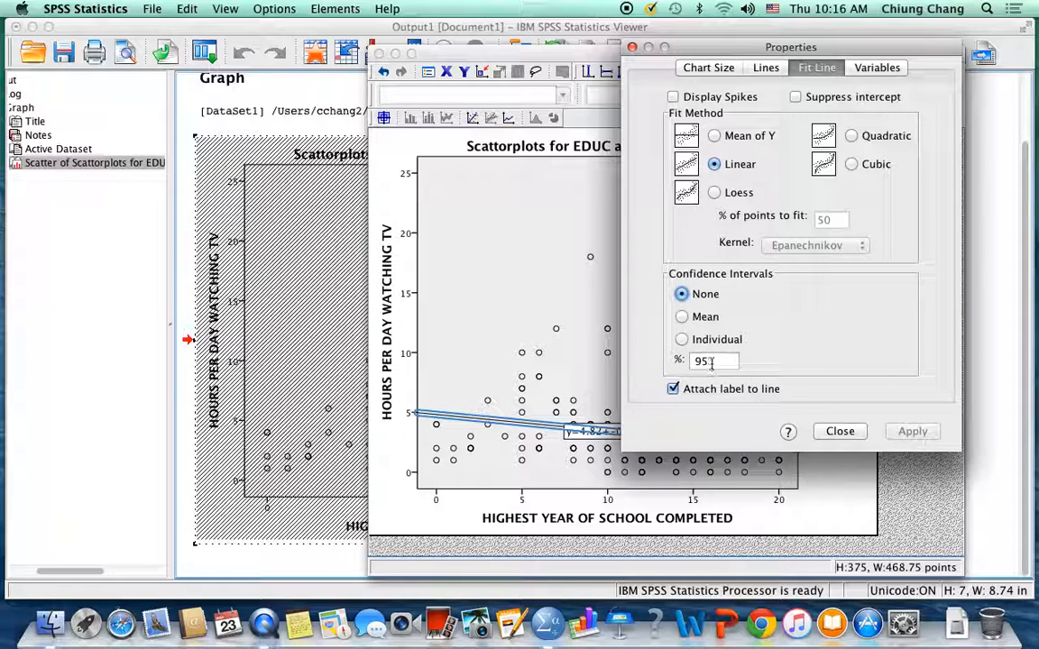
pyautogui.click(683, 317)
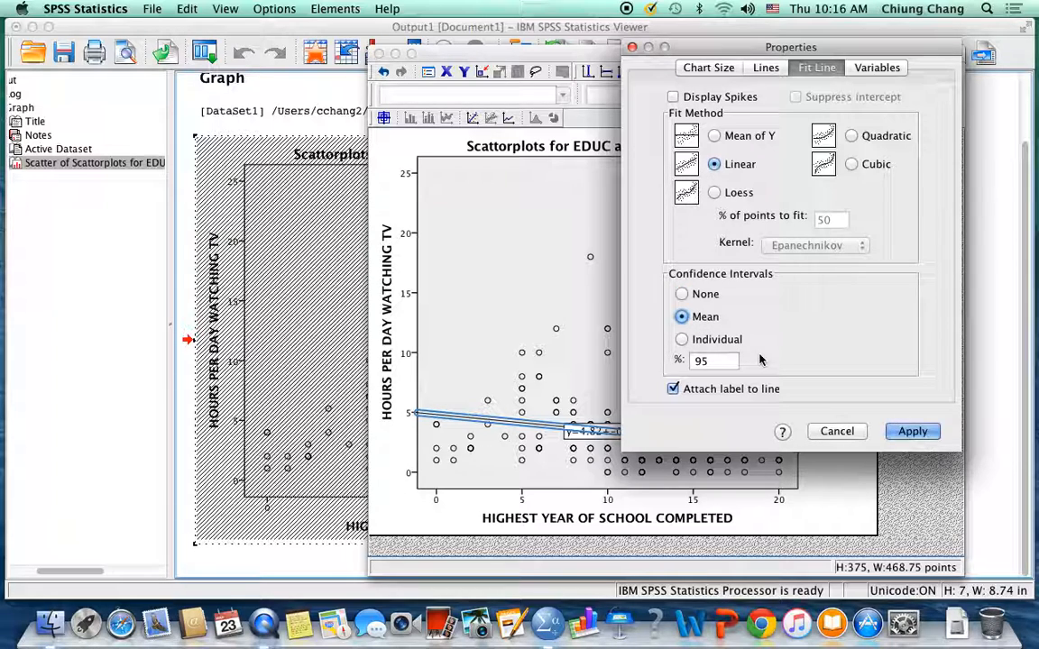
pyautogui.click(913, 432)
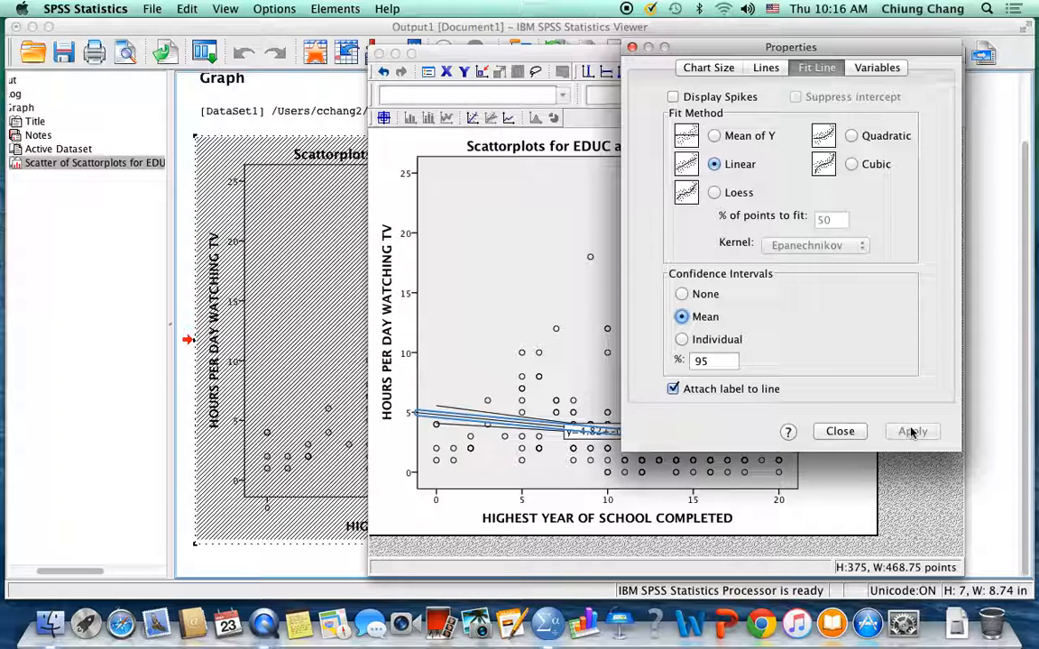
pyautogui.click(839, 432)
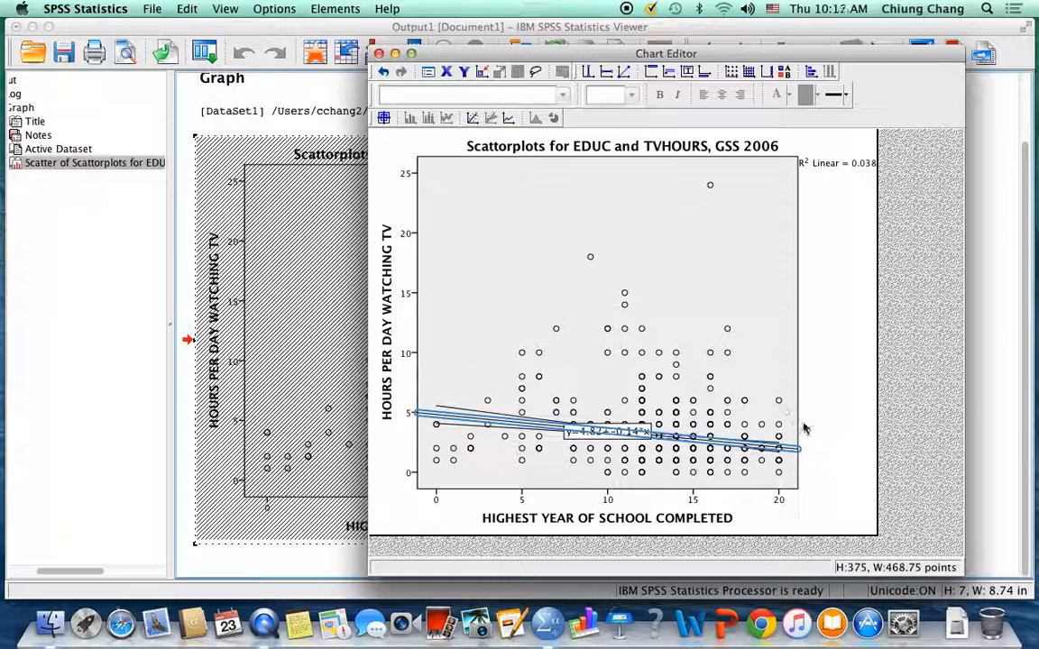
# Step: Close the Chart Editor to return the edited scatterplot to the output, and deselect the chart
pyautogui.click(822, 474)
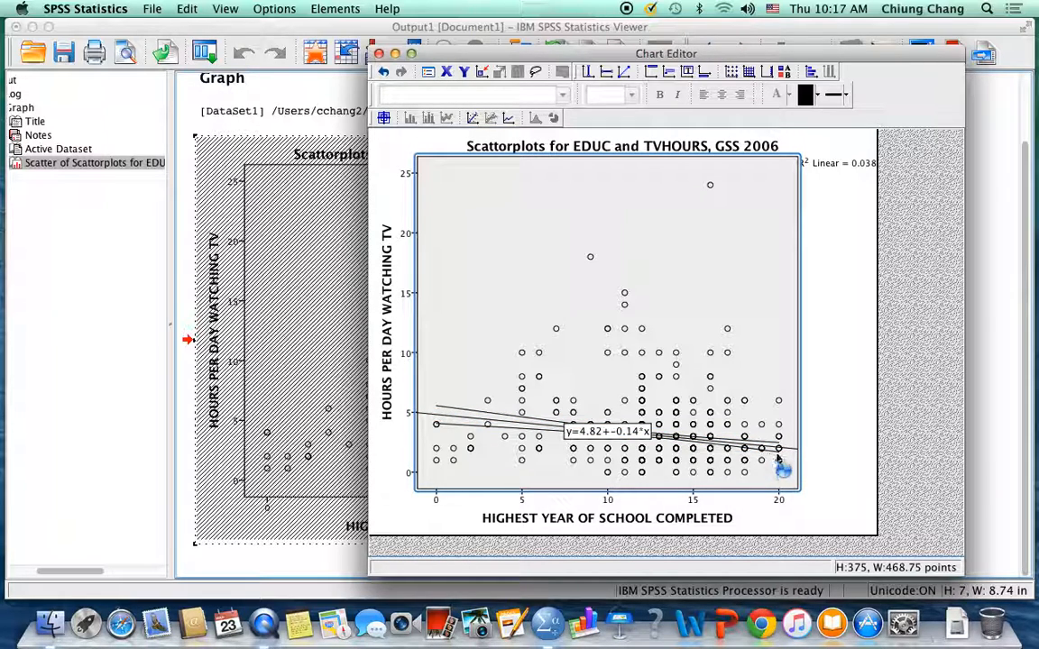
pyautogui.click(800, 461)
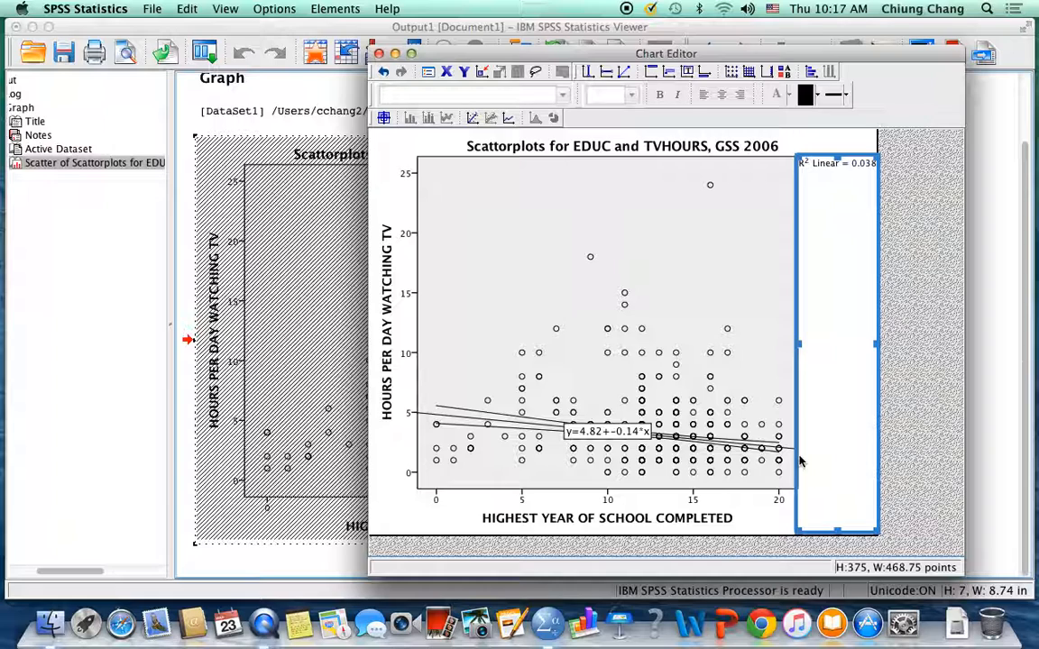
pyautogui.click(379, 54)
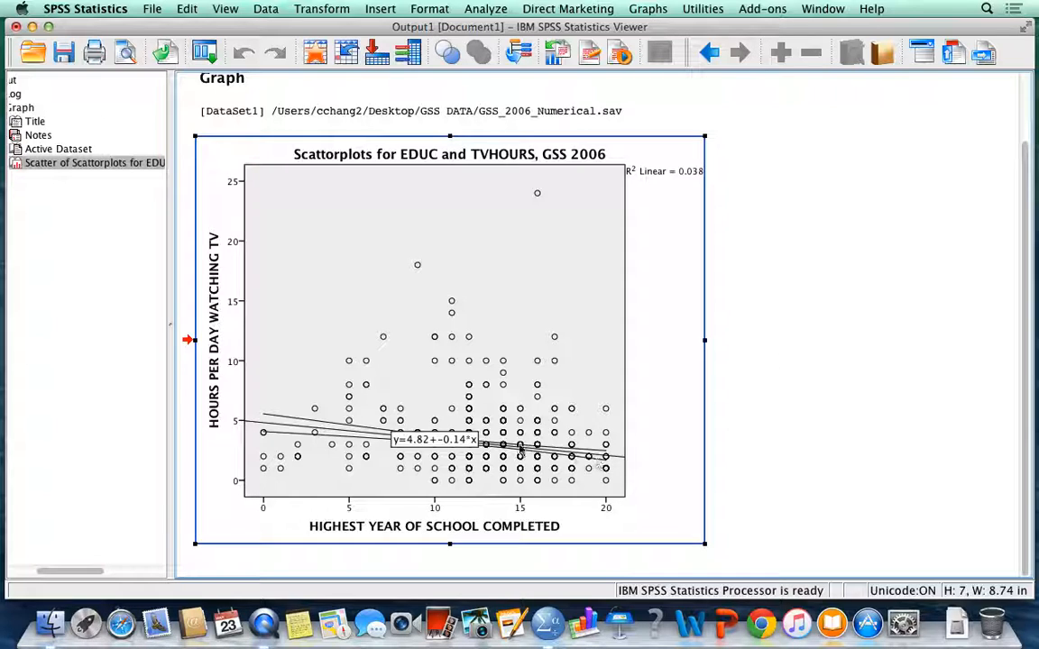
pyautogui.click(857, 421)
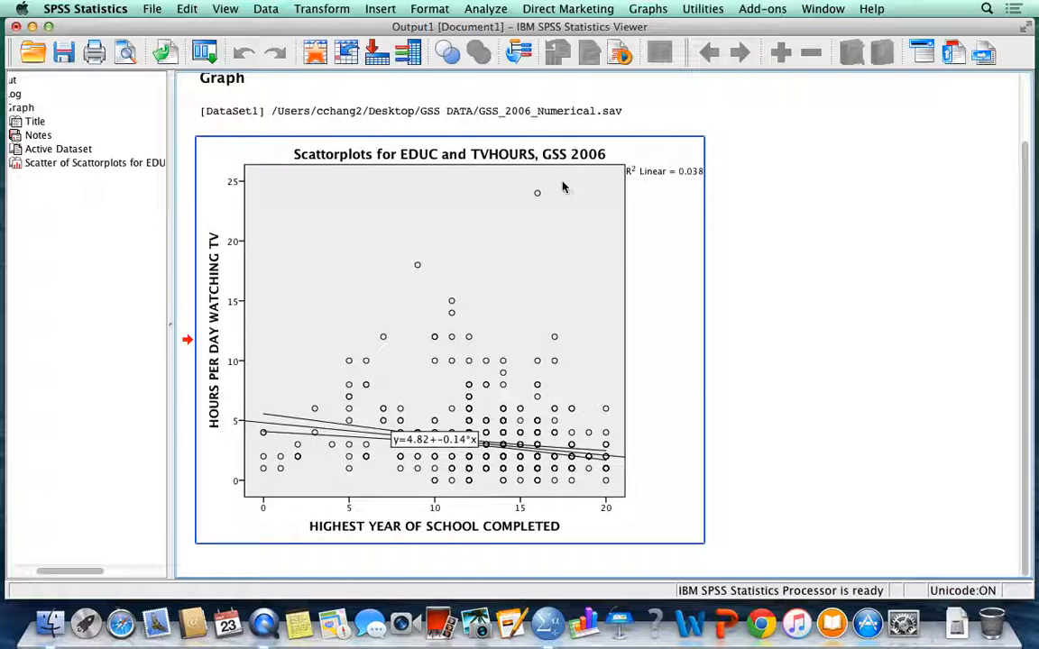
# Step: Open the Bivariate Correlations dialog for the active dataset
pyautogui.click(486, 9)
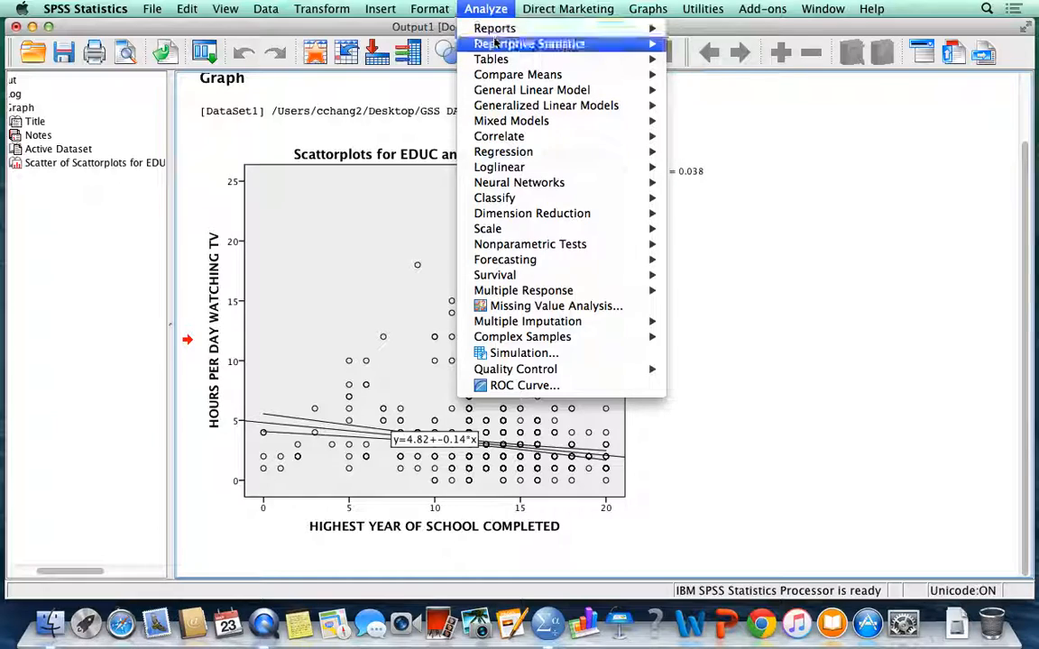
pyautogui.moveTo(494, 47)
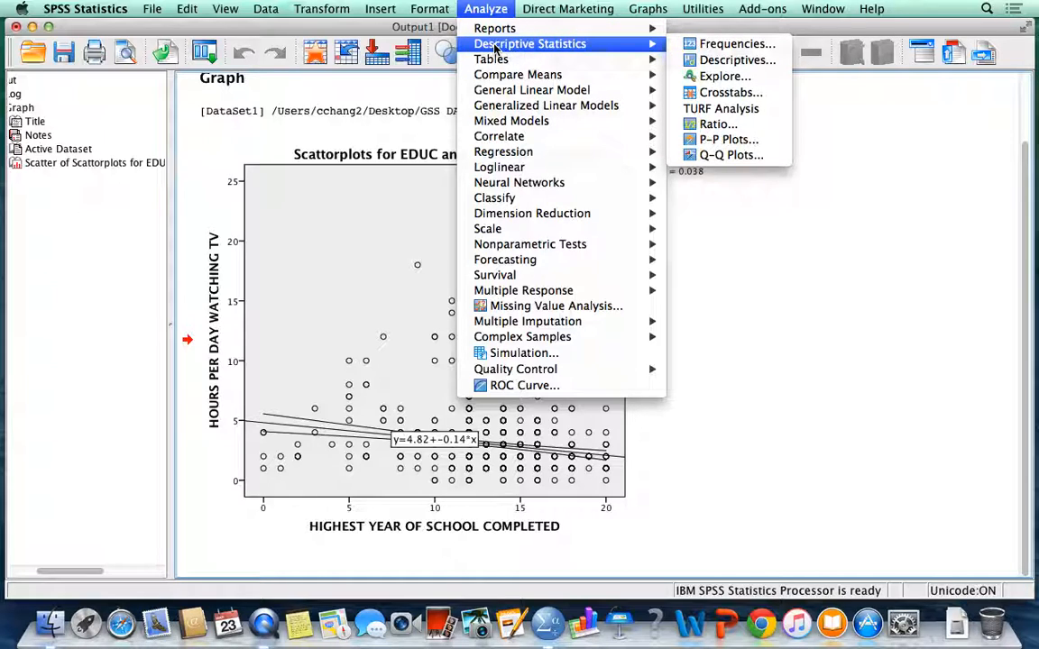
pyautogui.moveTo(499, 138)
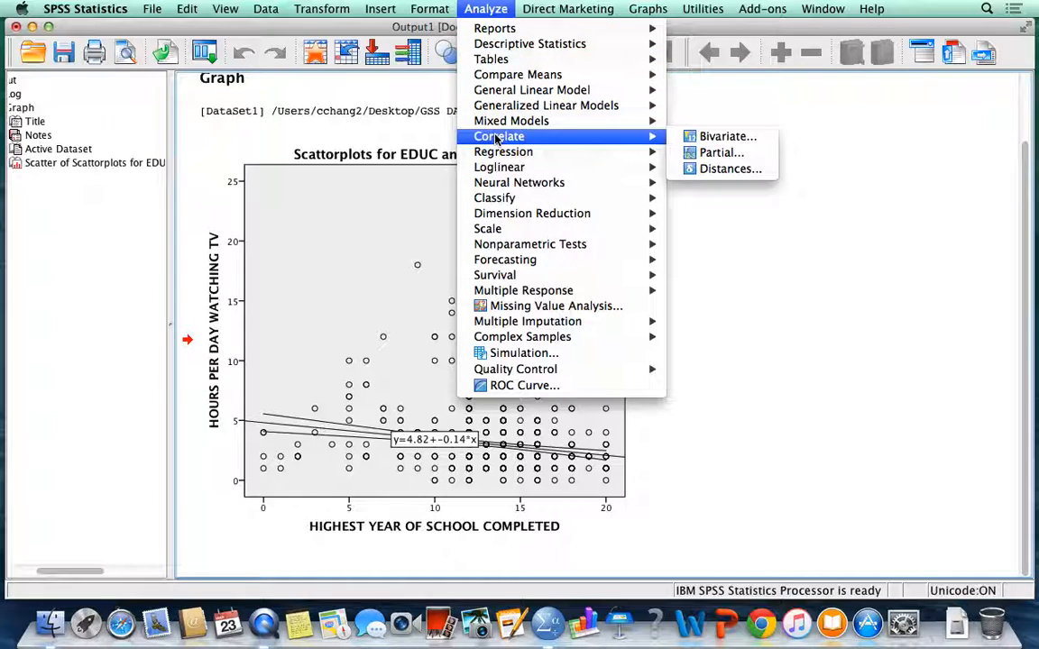
pyautogui.click(722, 136)
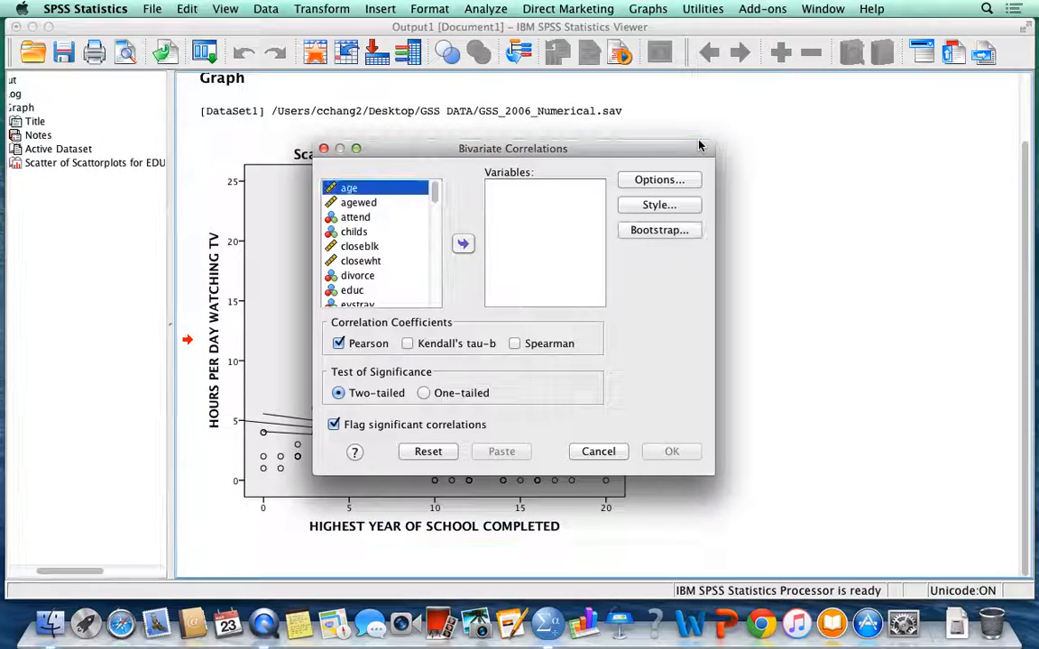
pyautogui.click(352, 291)
pyautogui.click(461, 244)
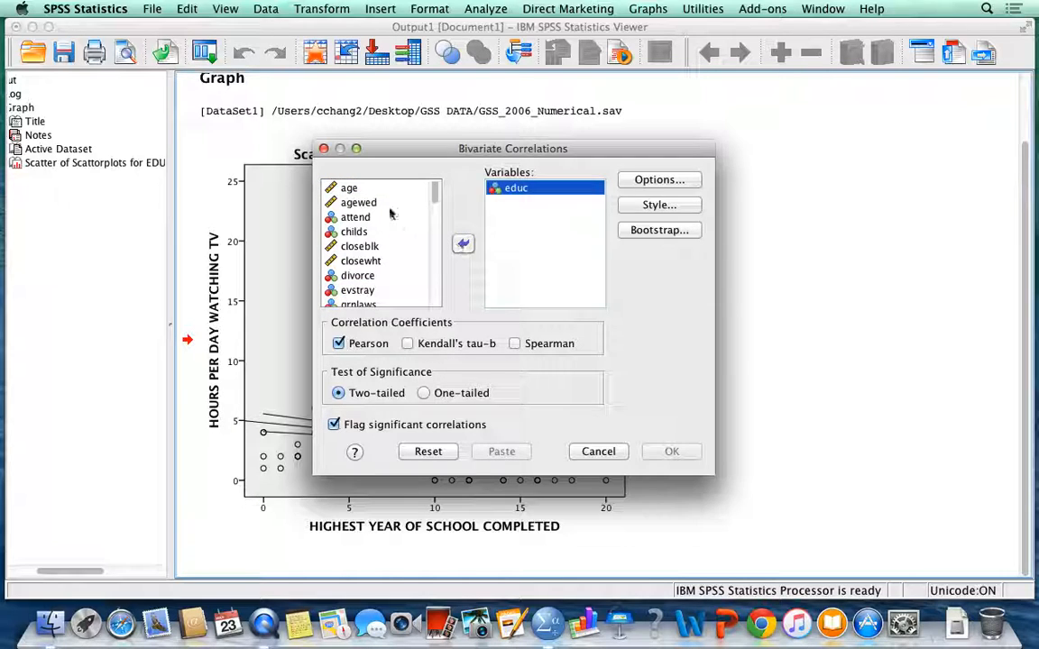
pyautogui.click(349, 188)
pyautogui.click(462, 243)
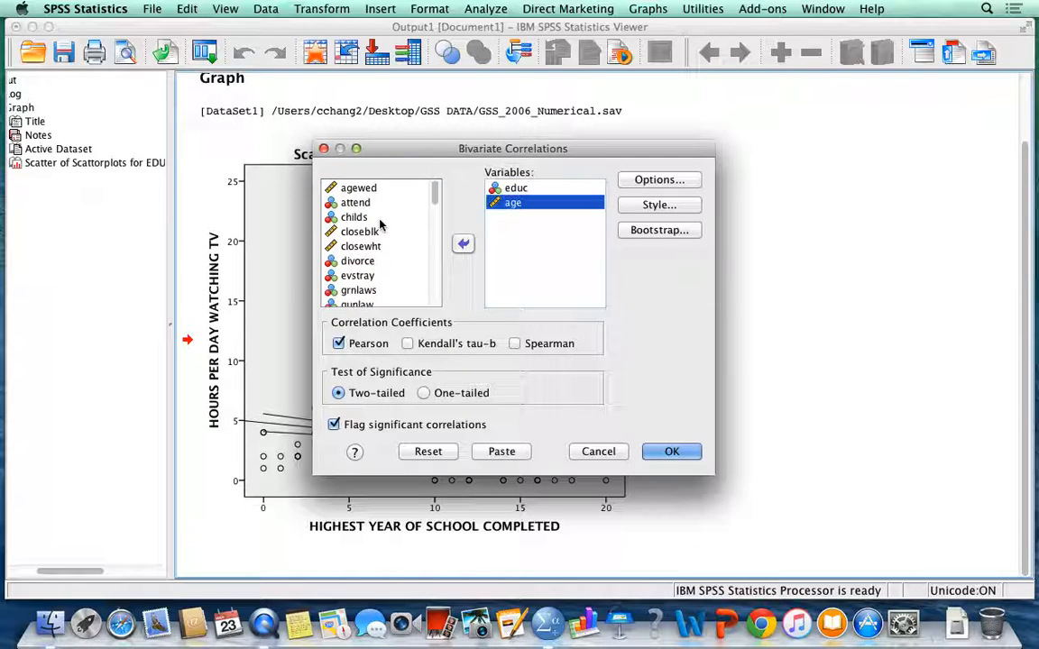
pyautogui.click(462, 243)
pyautogui.click(494, 189)
pyautogui.click(461, 244)
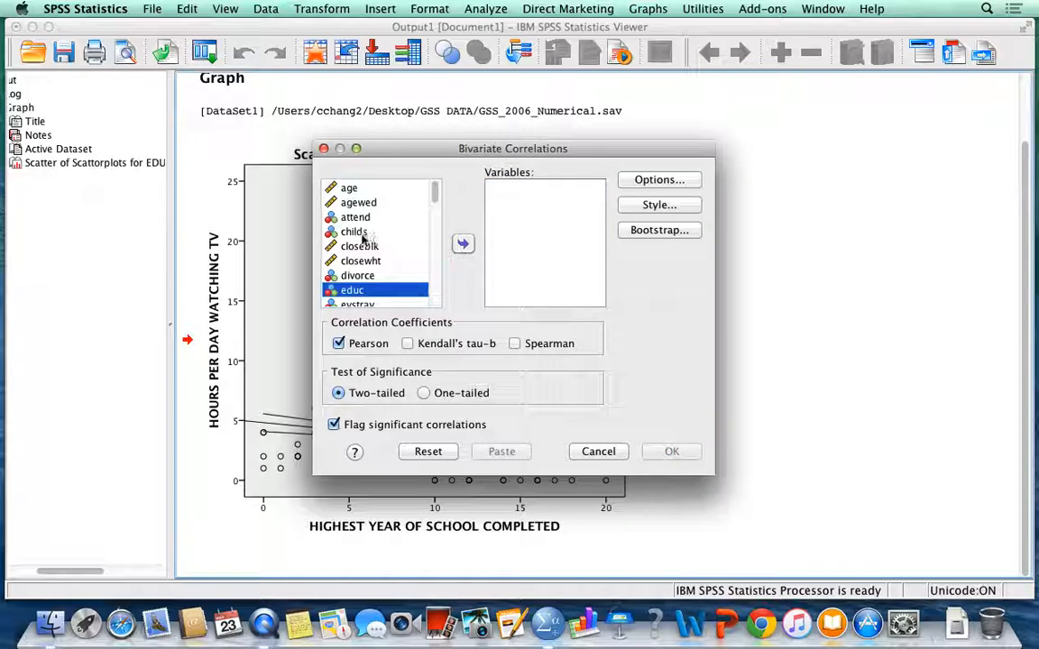
# Step: Add tvhours as the first variable of the bivariate correlation
pyautogui.scroll(-5, 364, 249)
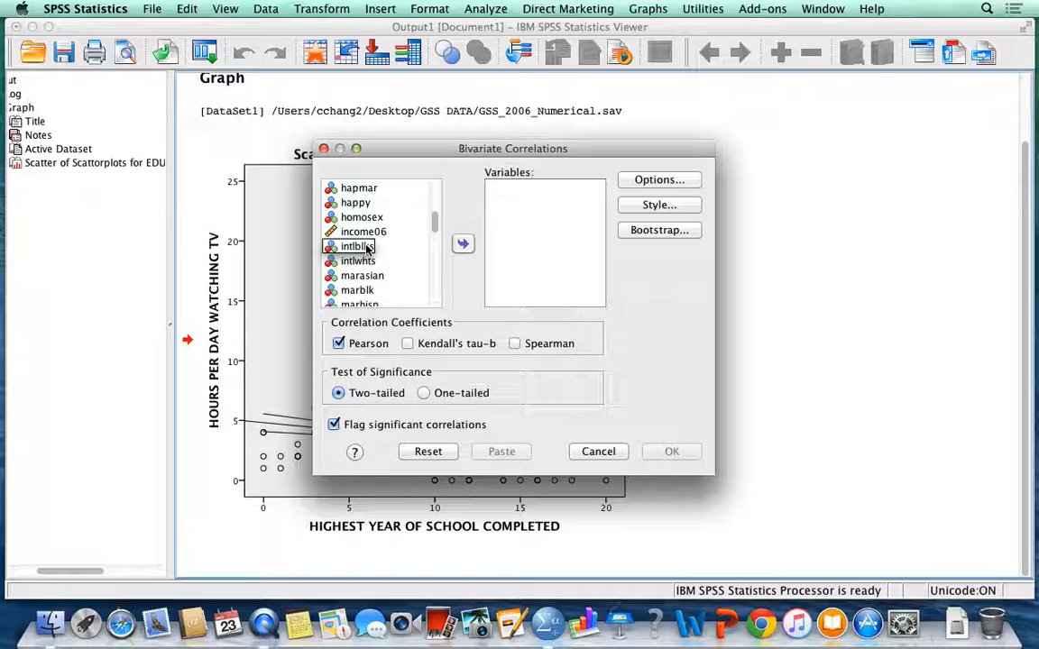
pyautogui.click(366, 248)
pyautogui.press('t')
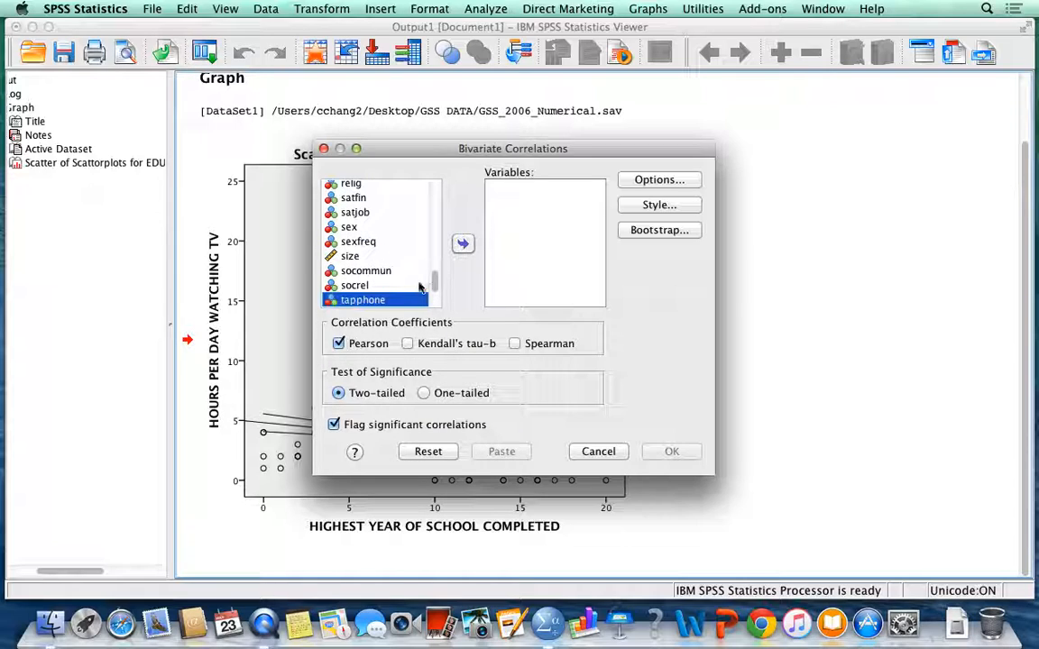
pyautogui.scroll(-3, 402, 295)
pyautogui.click(397, 246)
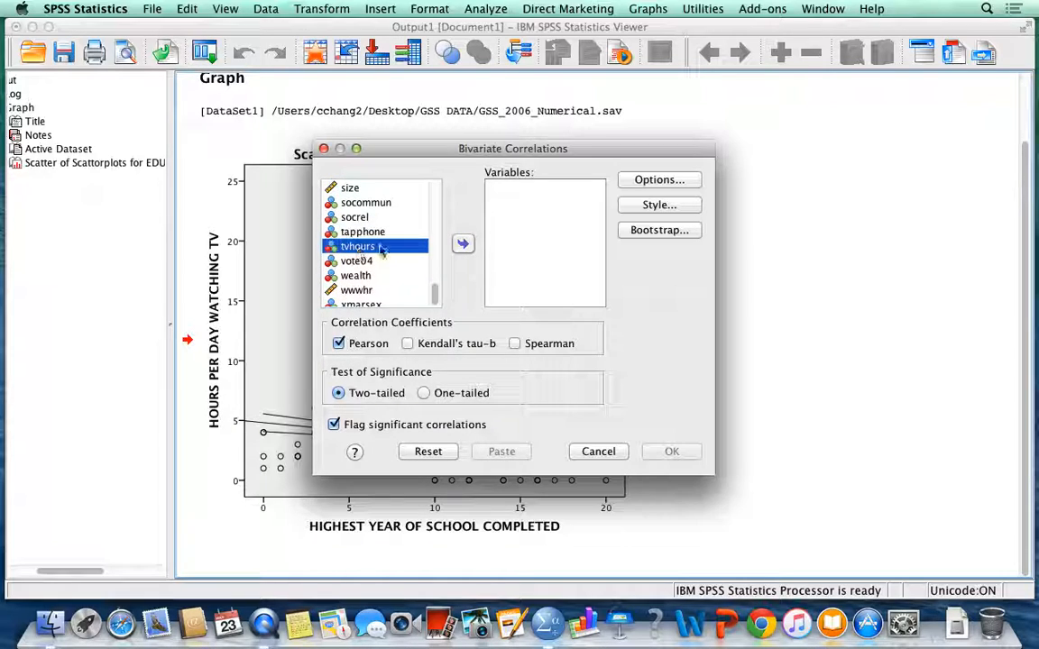
pyautogui.click(462, 244)
# Step: Add educ and age to the correlation variables after tvhours
pyautogui.scroll(5, 379, 233)
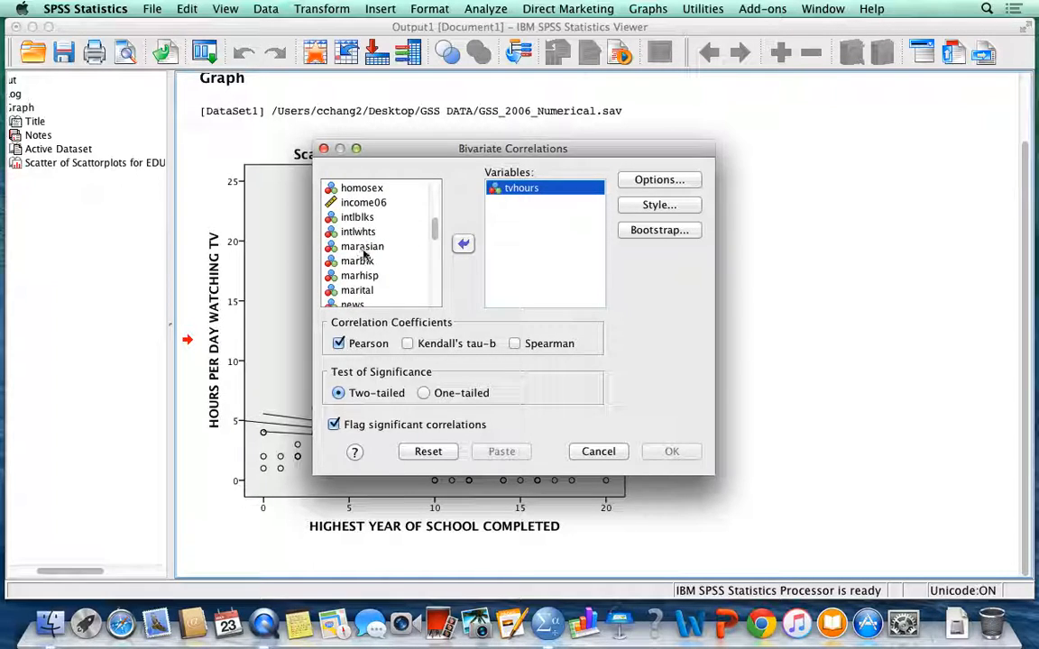
pyautogui.click(363, 249)
pyautogui.press('e')
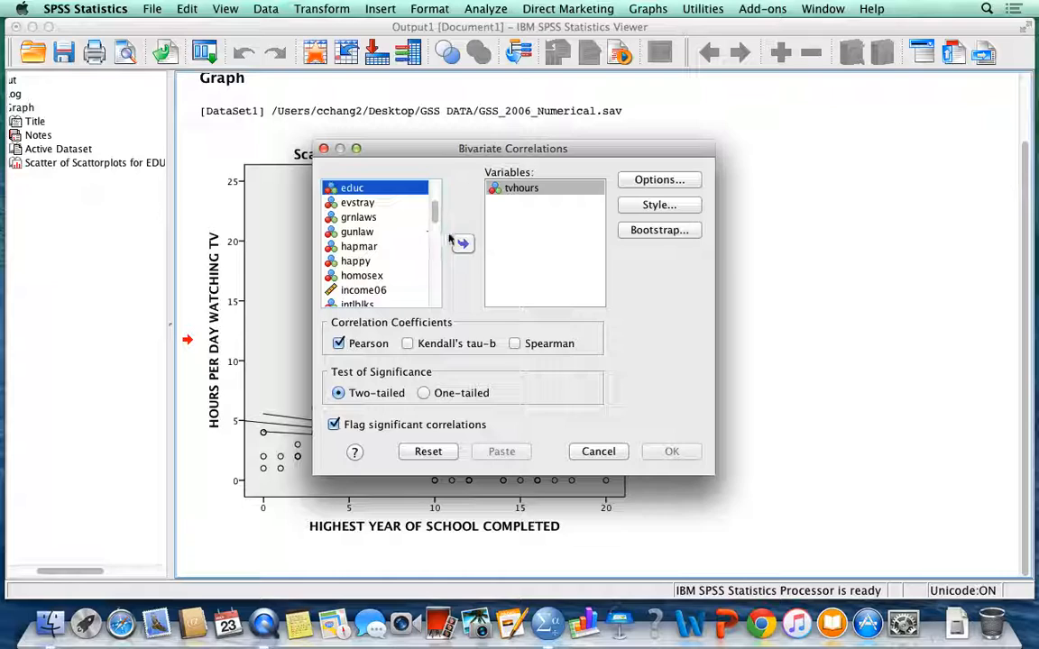
pyautogui.click(463, 244)
pyautogui.click(365, 233)
pyautogui.press('a')
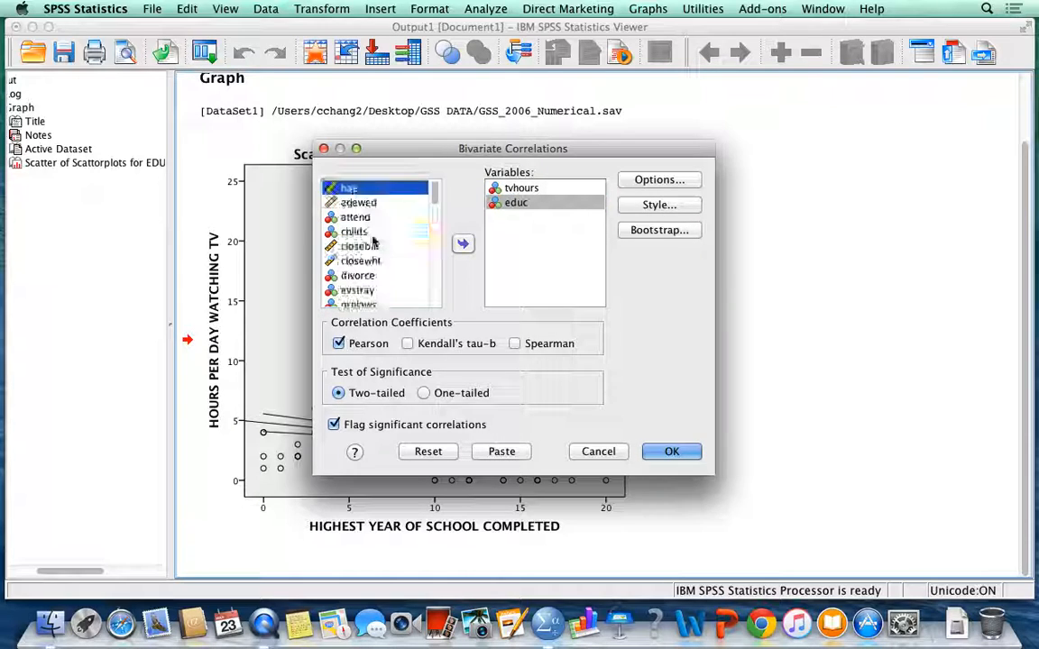
pyautogui.click(462, 243)
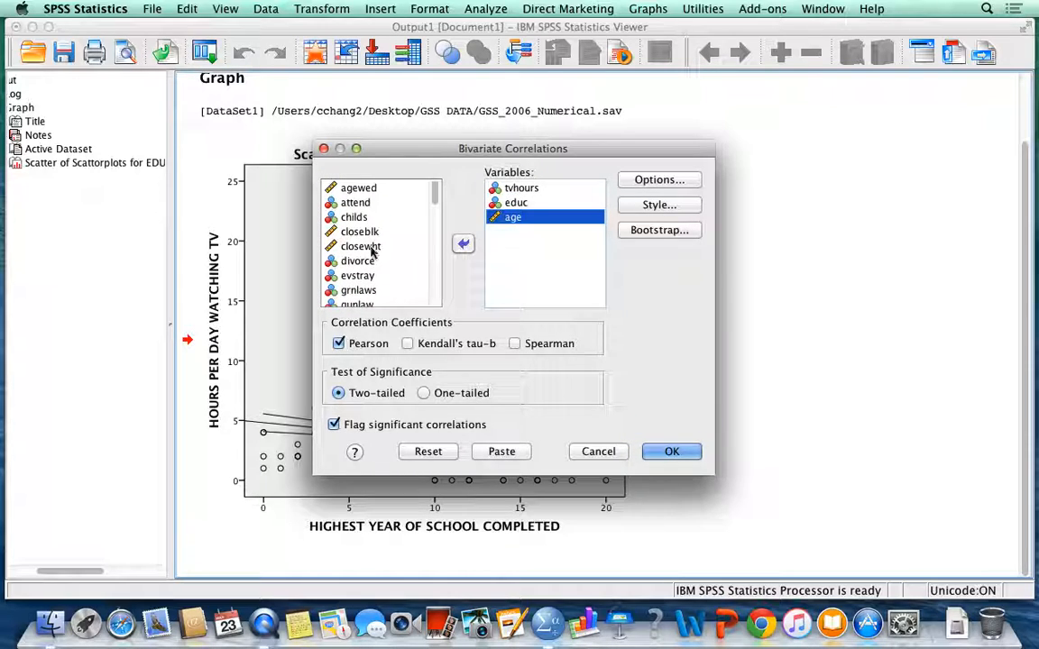
# Step: Find happy in the source variables and add it to the correlation
pyautogui.click(364, 249)
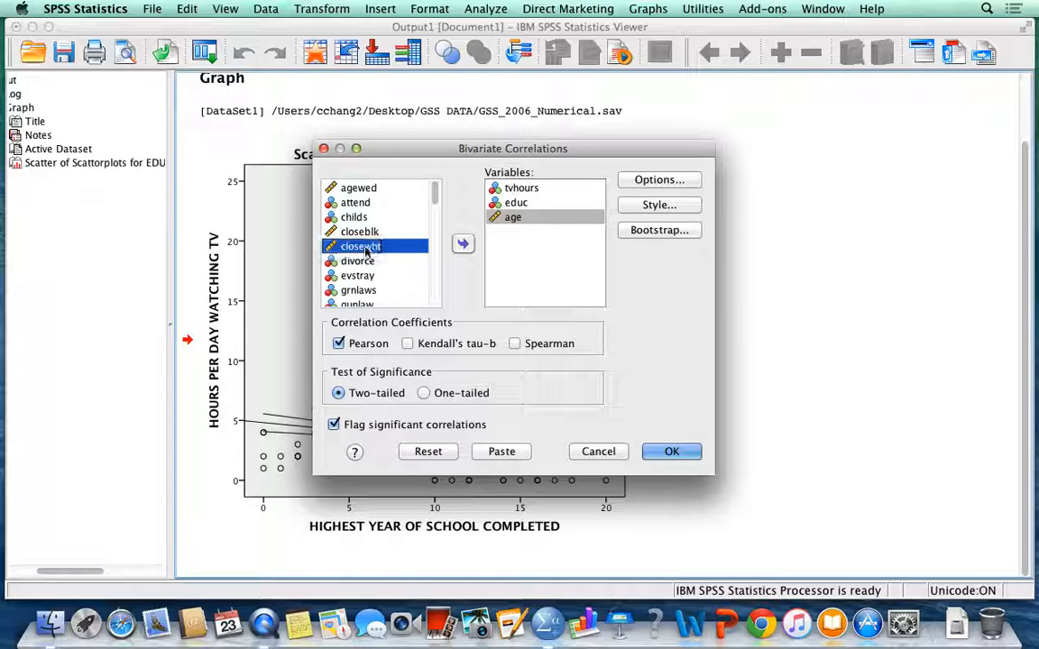
pyautogui.press('h')
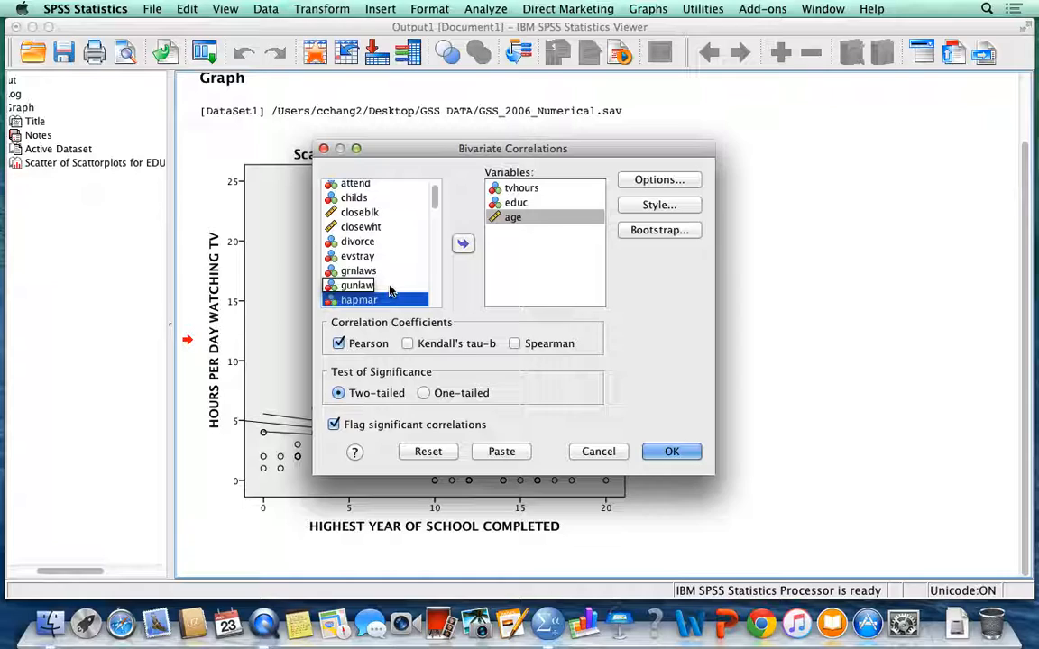
pyautogui.scroll(-3, 369, 271)
pyautogui.click(354, 189)
pyautogui.click(354, 189)
pyautogui.click(462, 245)
# Step: Add satjob and sex to the correlation variables, following happy
pyautogui.click(357, 274)
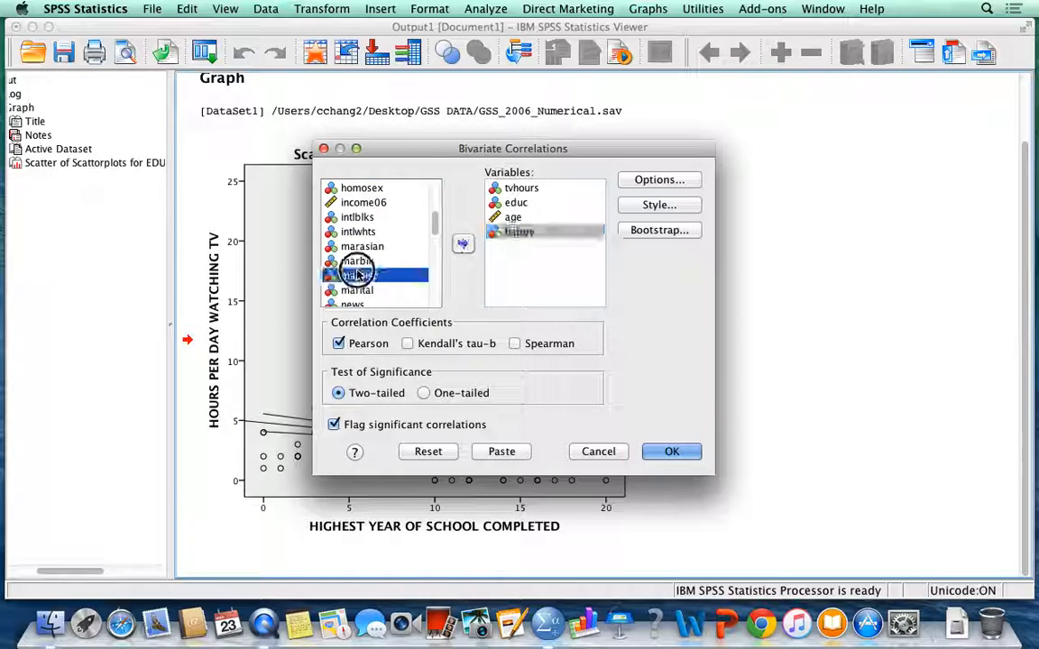
pyautogui.press('s')
pyautogui.click(378, 291)
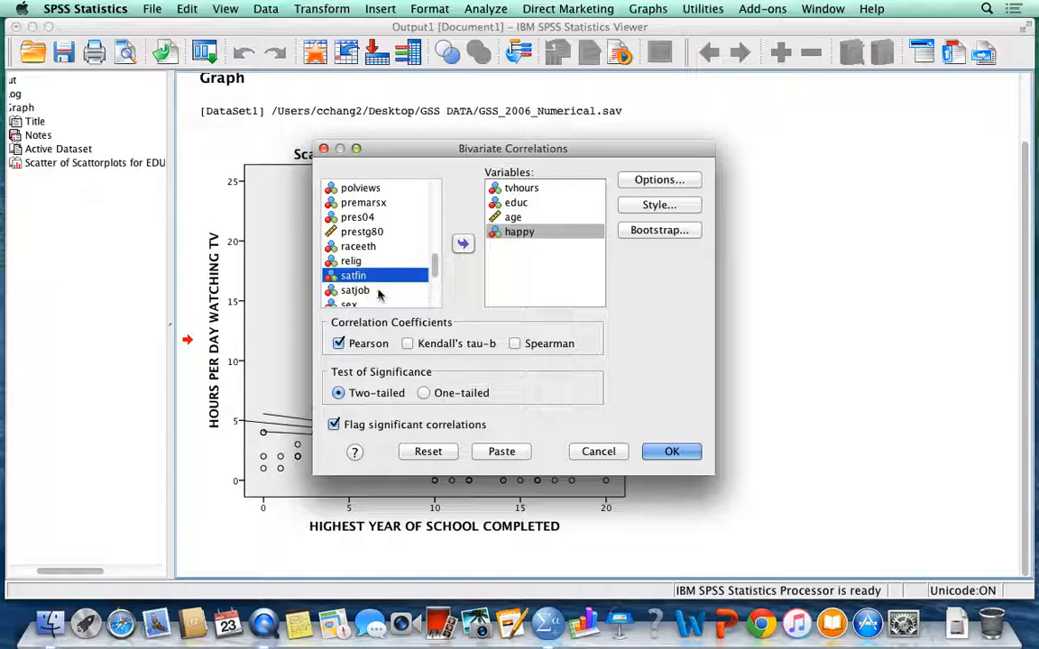
pyautogui.click(462, 244)
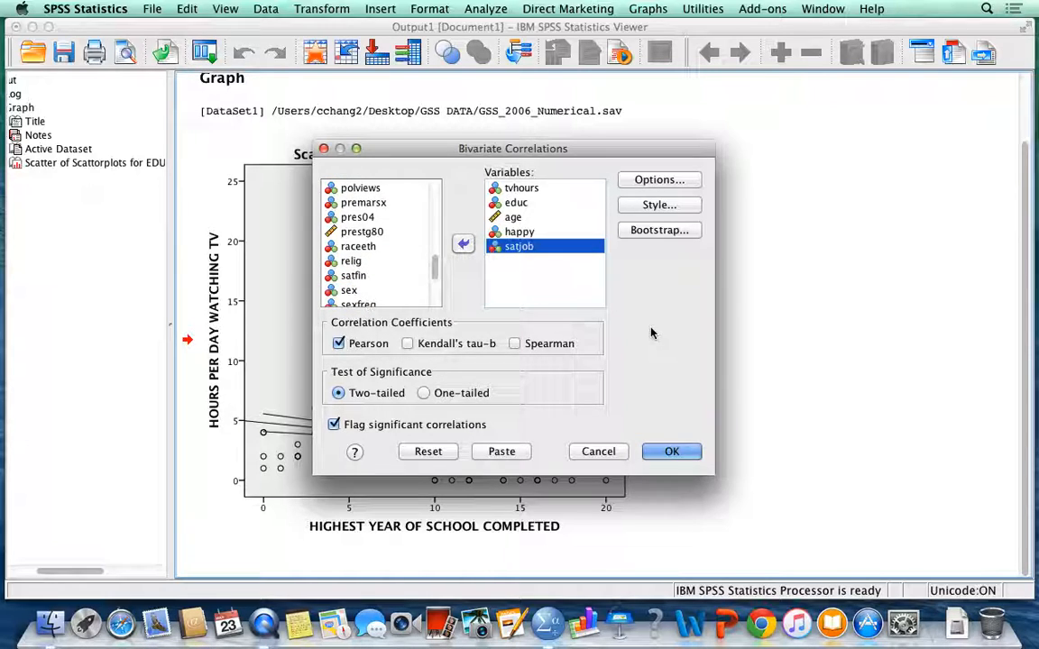
pyautogui.click(361, 291)
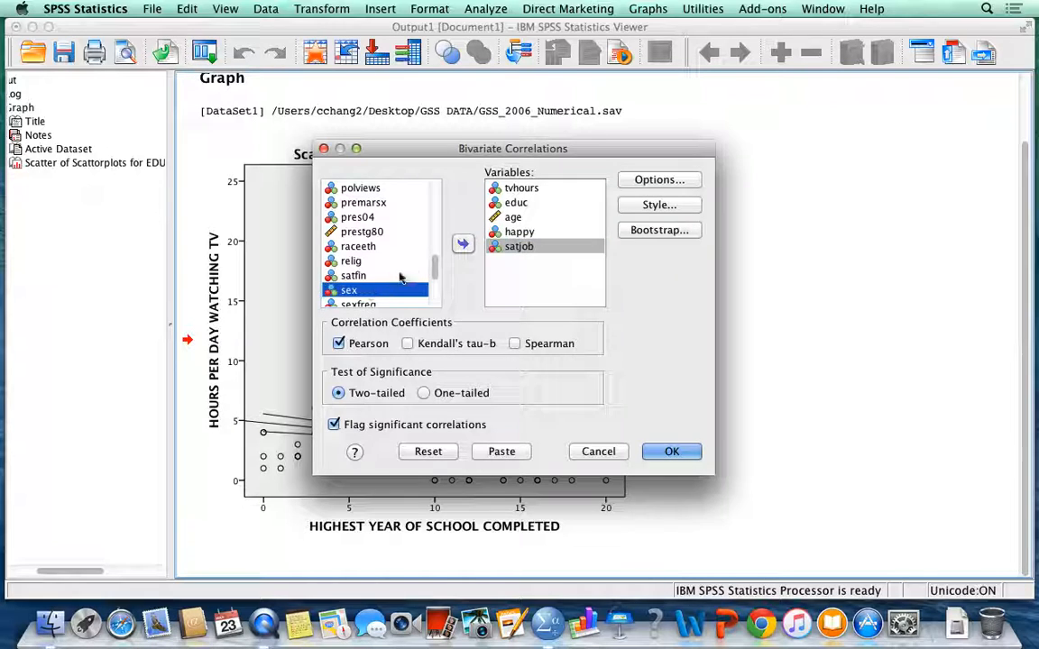
pyautogui.click(463, 243)
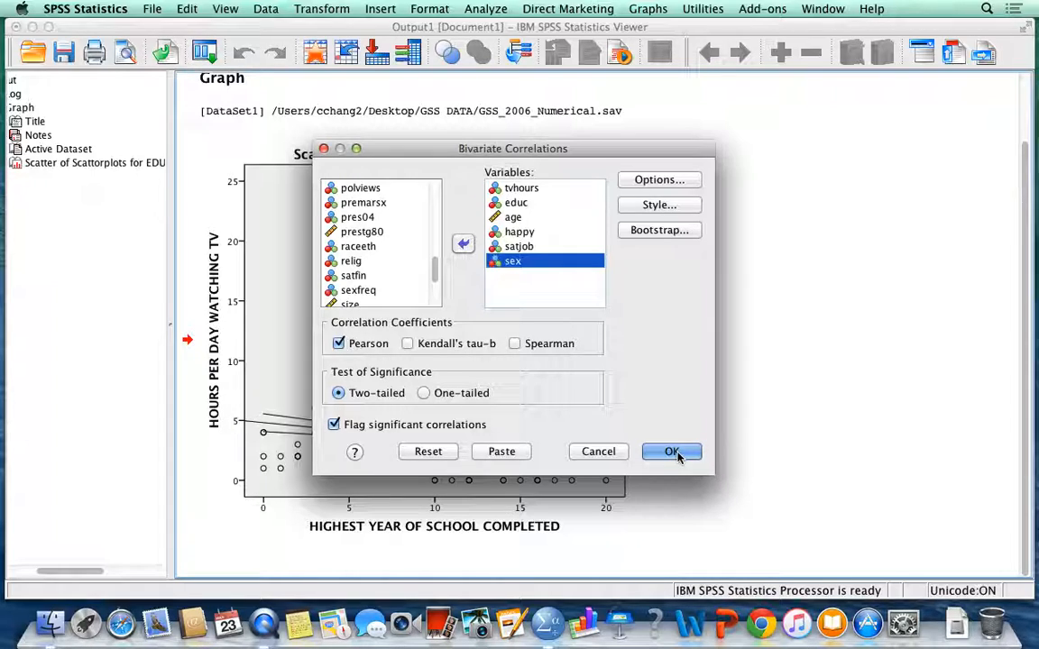
# Step: Run the two-tailed Pearson correlations with cases excluded pairwise, and go back to the scatterplot in the output with nothing selected
pyautogui.click(651, 179)
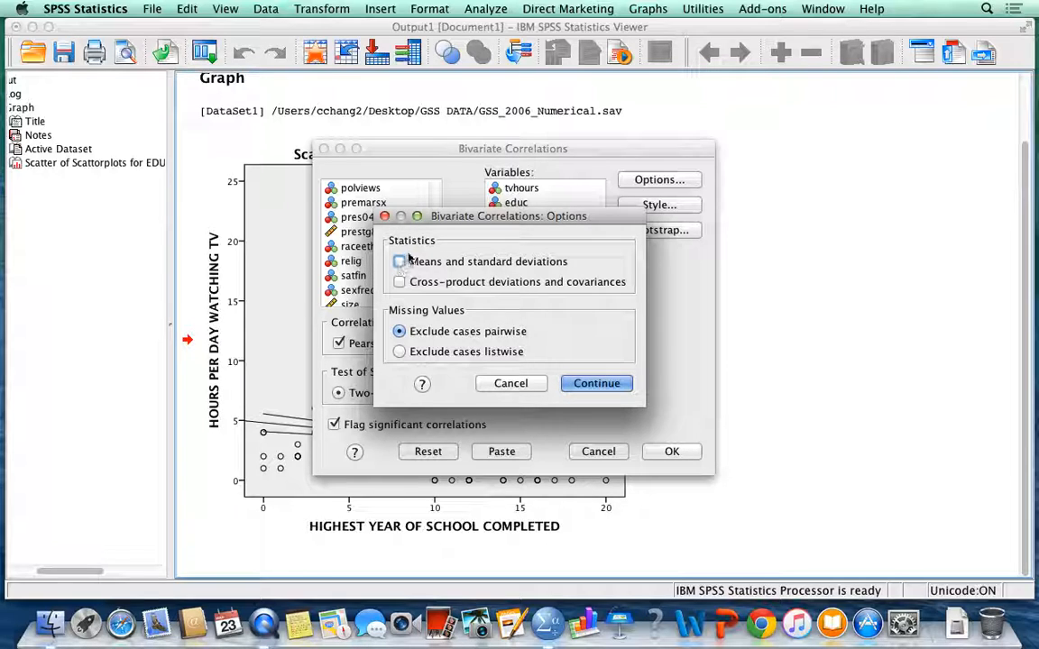
pyautogui.click(595, 384)
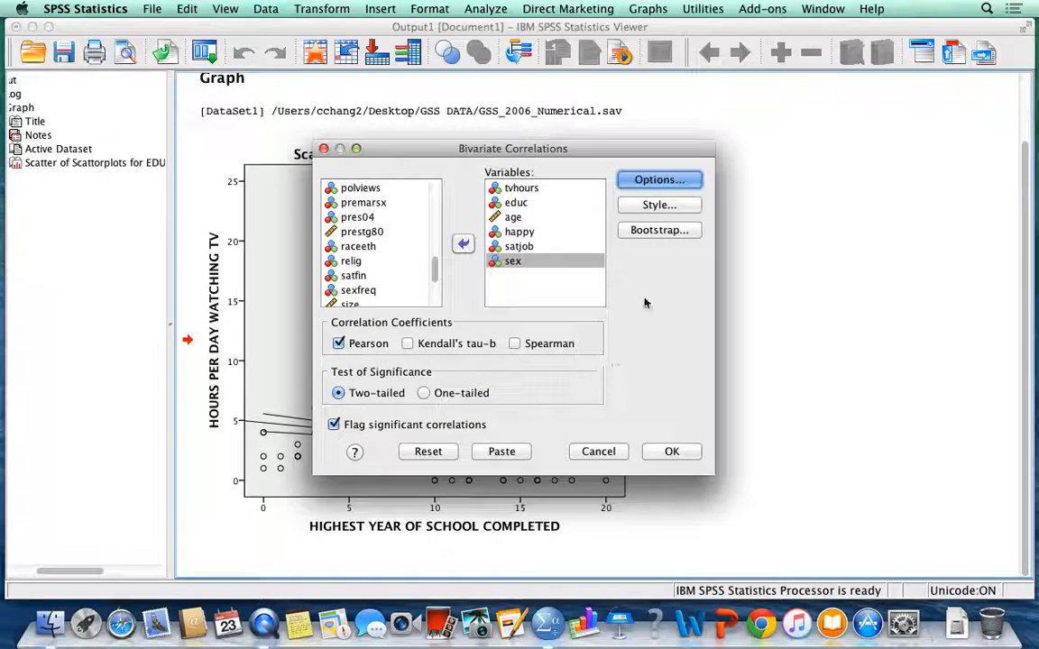
pyautogui.click(669, 450)
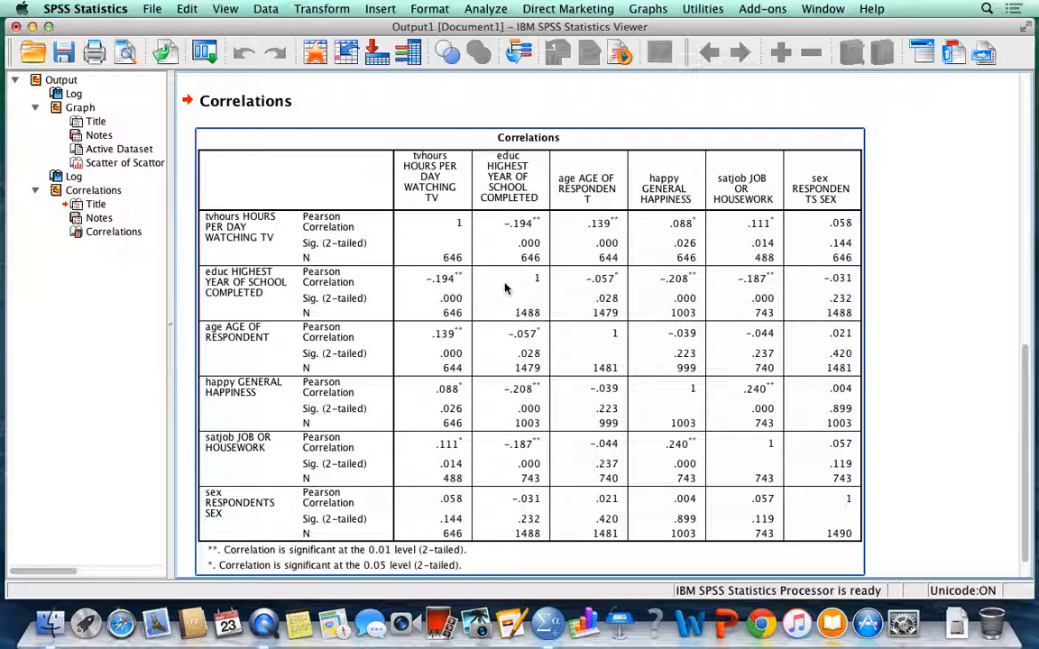
pyautogui.scroll(10, 954, 312)
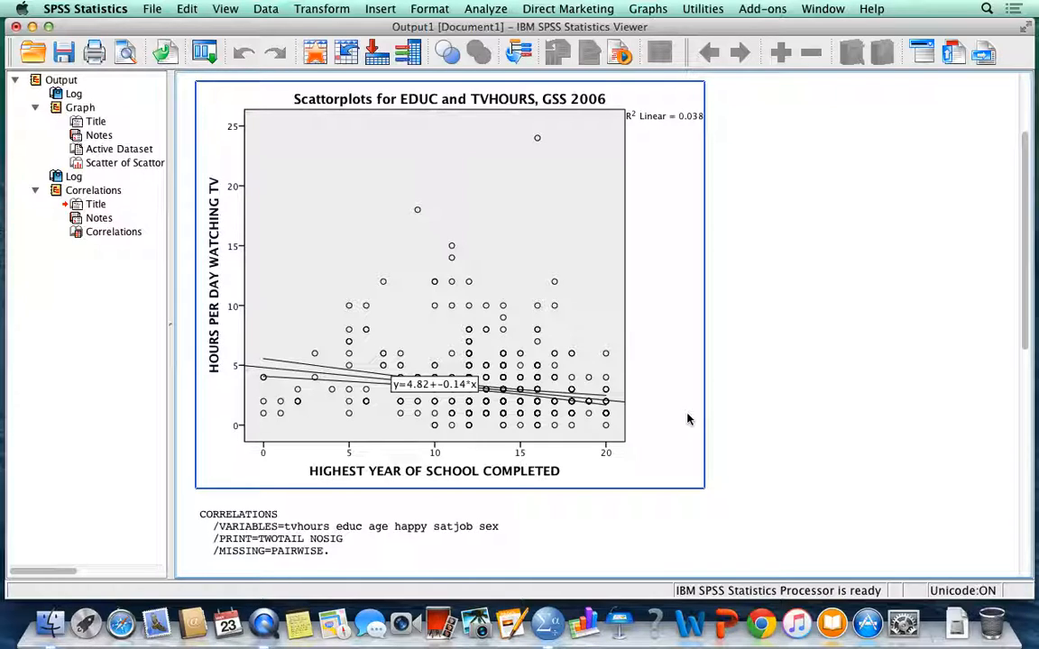
pyautogui.click(758, 483)
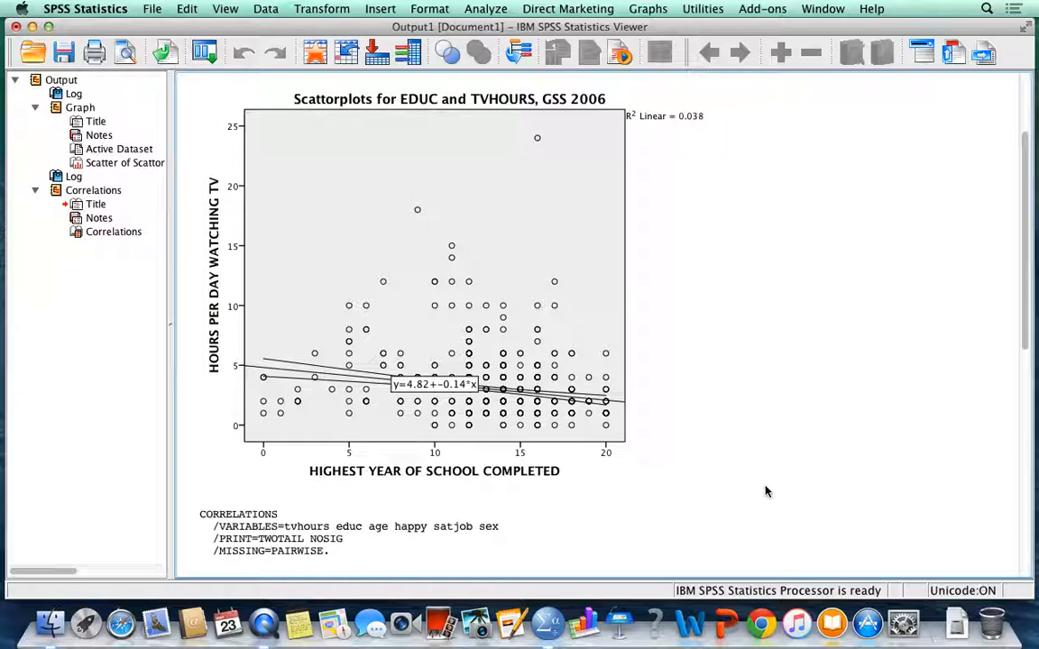